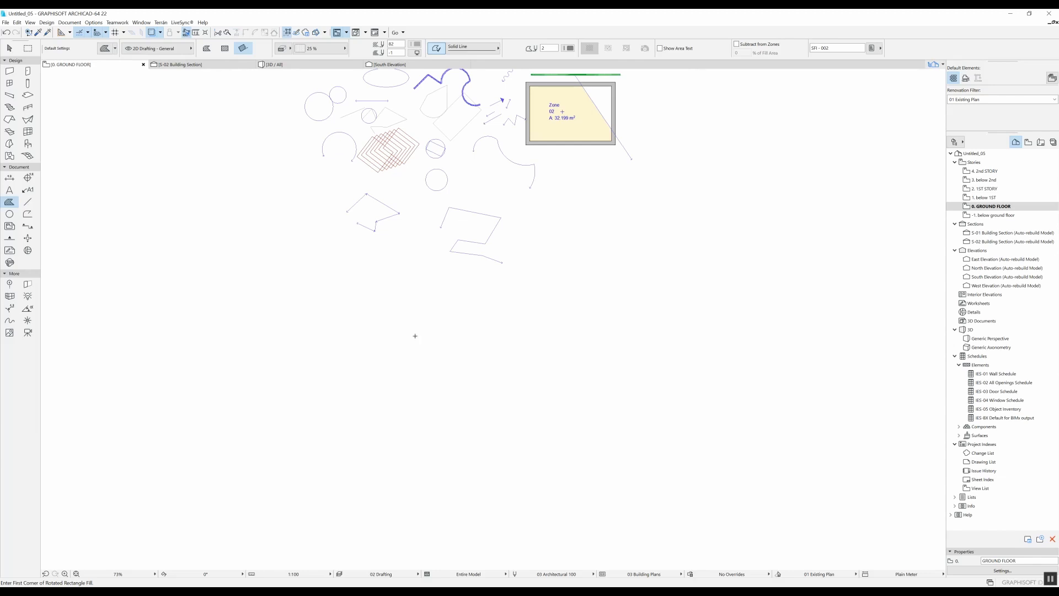
- Use Polygonal geometry to draw a six-cornered grey fill, closing it on its first node
scroll(436, 356, up, 5)
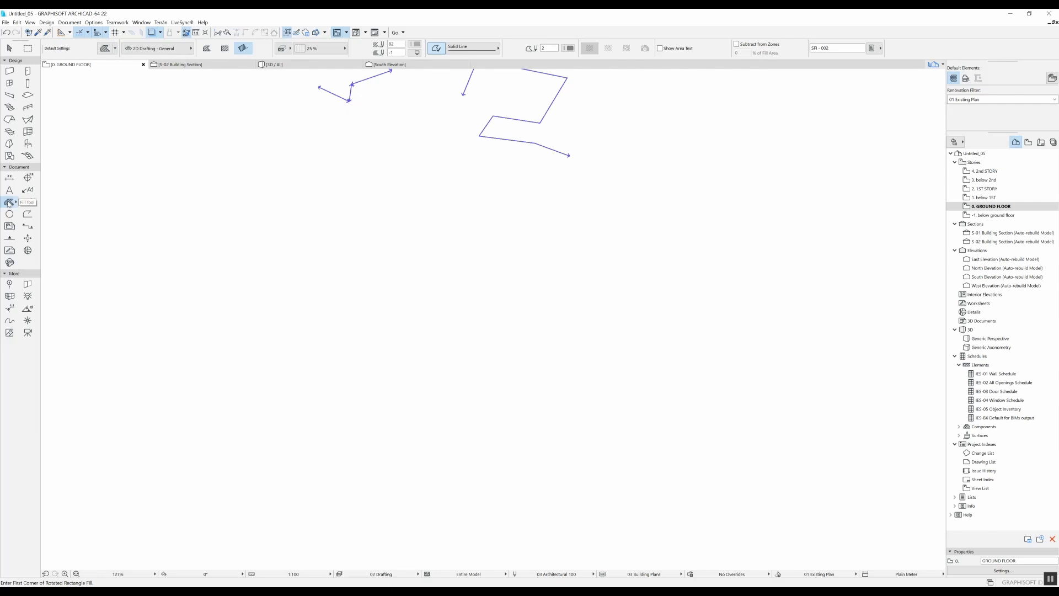
scroll(138, 110, right, 2)
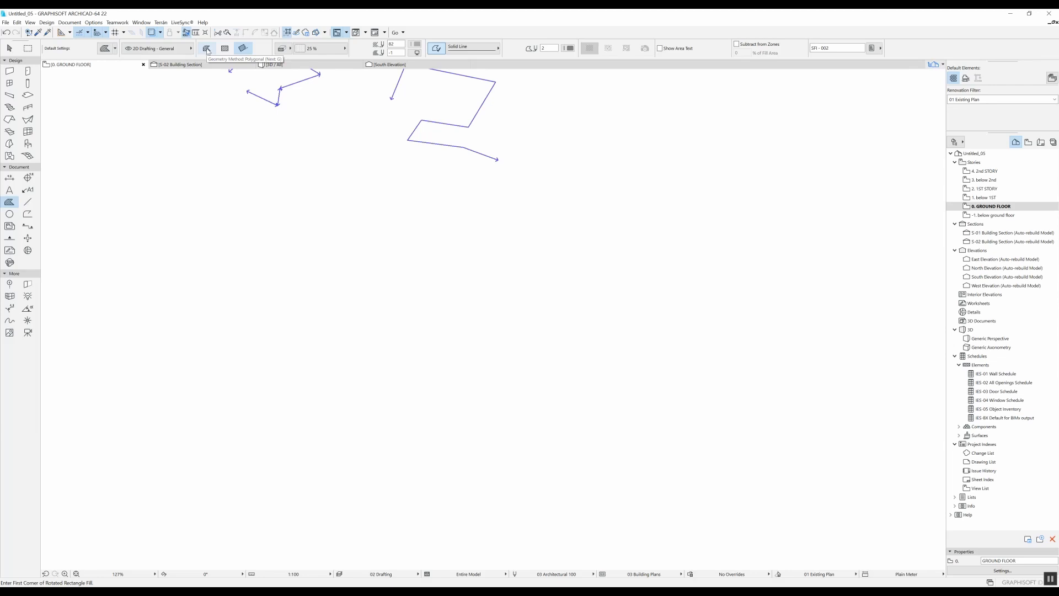
click(207, 50)
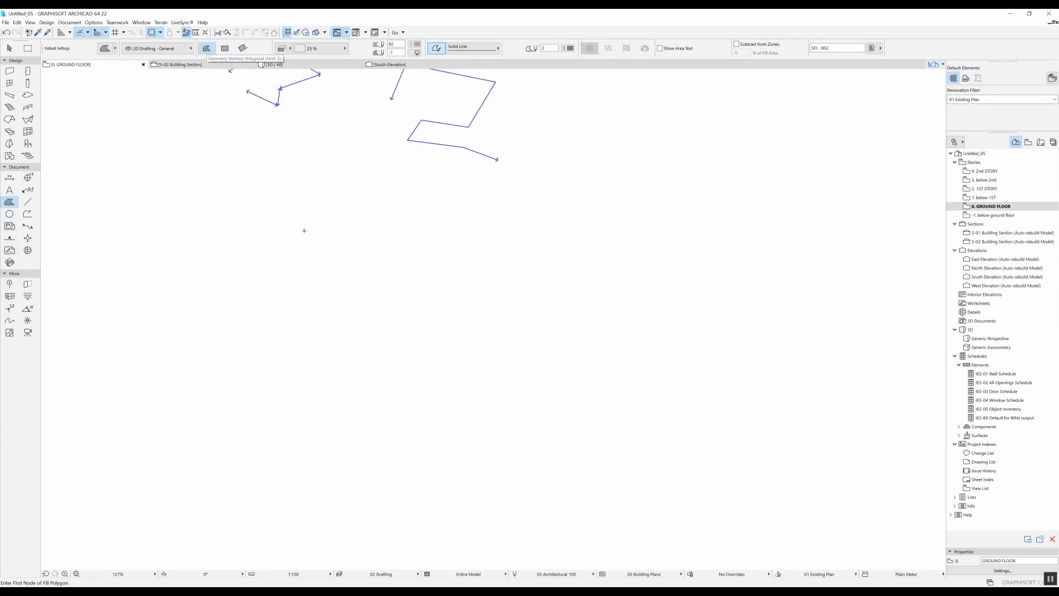
scroll(445, 212, down, 2)
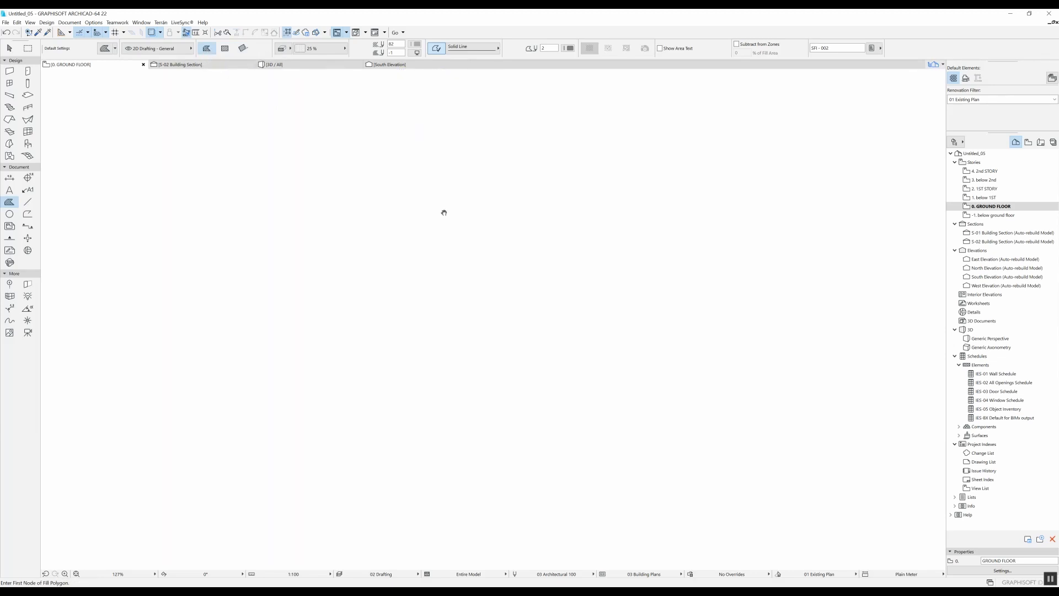
click(310, 267)
click(366, 186)
click(475, 272)
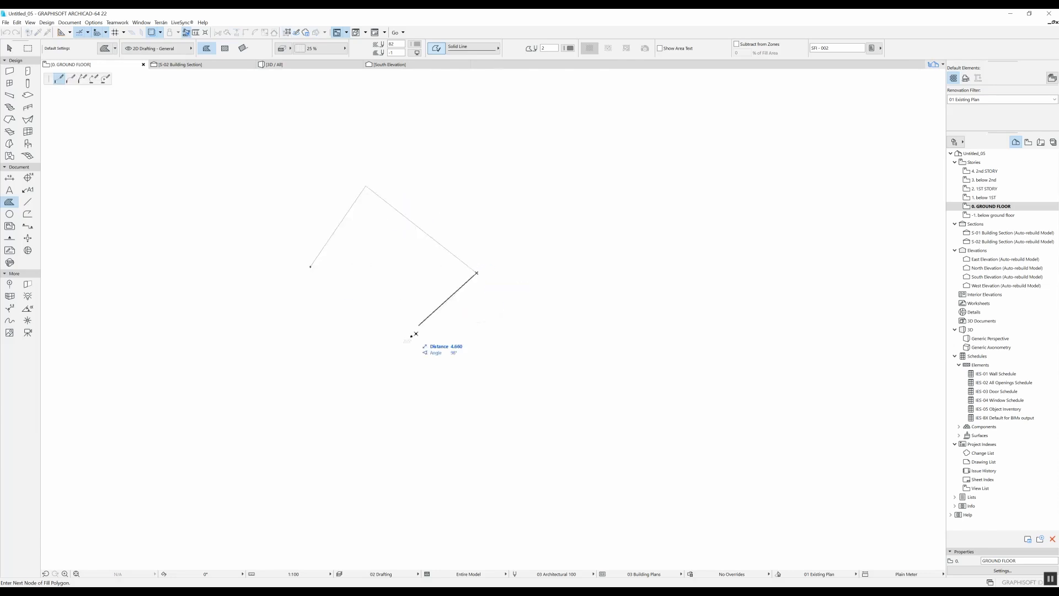
click(407, 369)
click(276, 359)
click(338, 312)
click(310, 267)
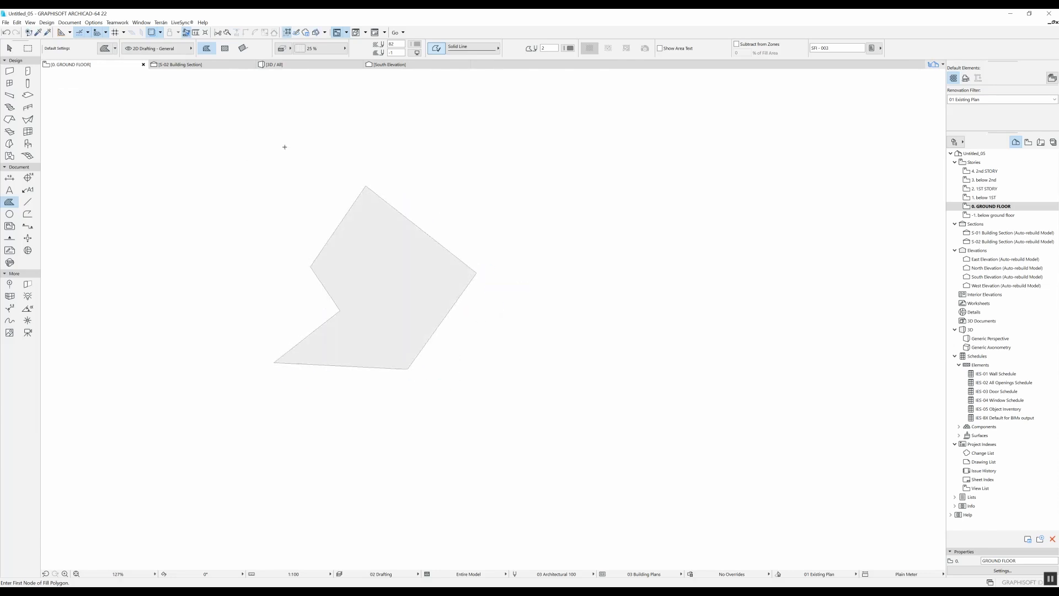
middle_drag(326, 192, 293, 205)
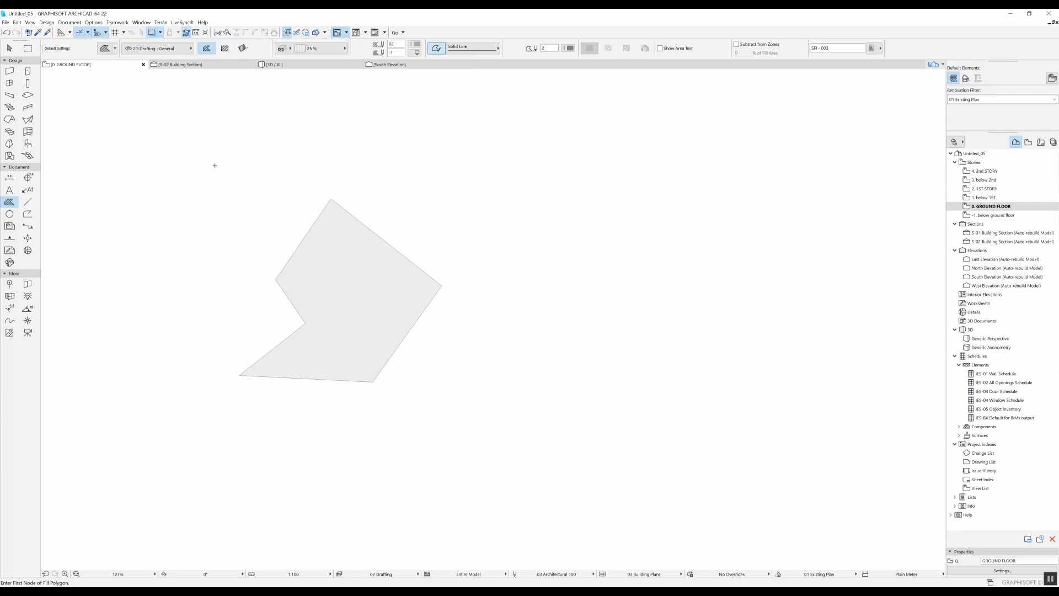
- Draw an upright rectangular fill from two opposite corners
click(224, 49)
middle_drag(565, 238, 324, 215)
click(329, 213)
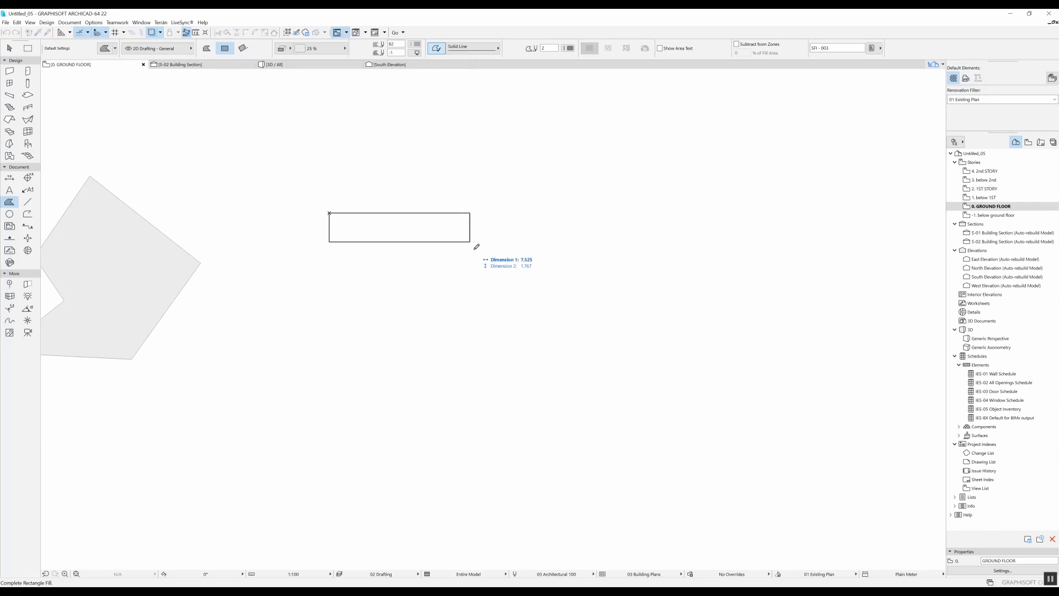
click(471, 325)
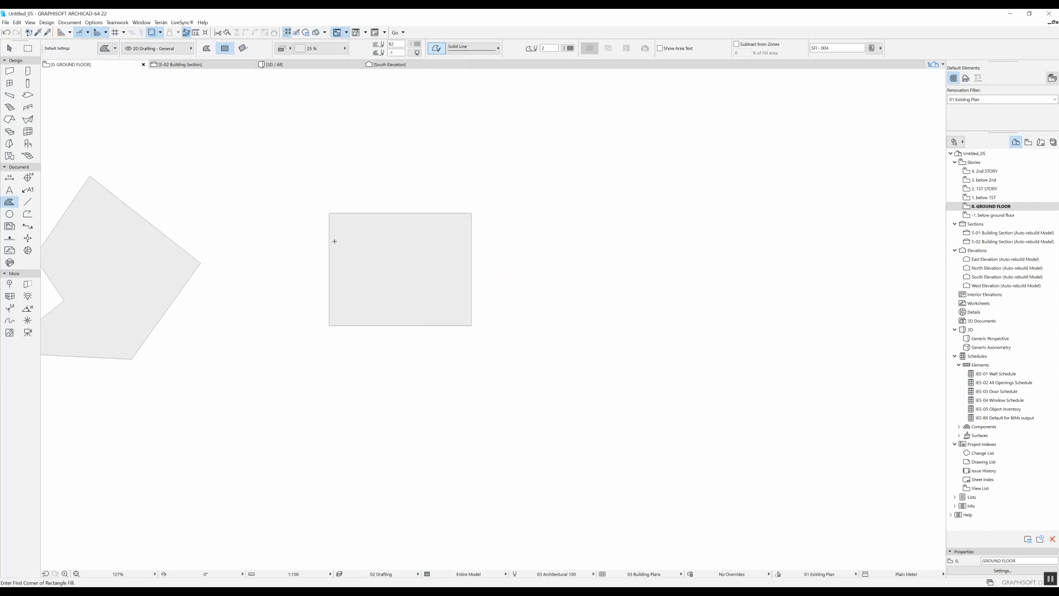
middle_drag(330, 165, 222, 149)
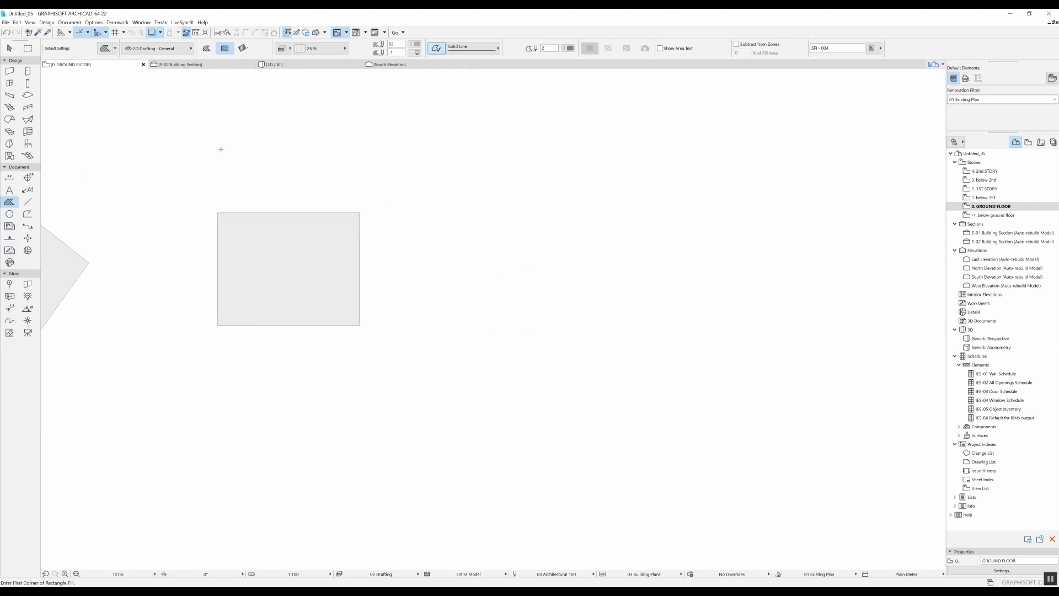
- Draw a rotated rectangle fill from a corner, rotation direction and opposite corner
click(244, 49)
click(449, 240)
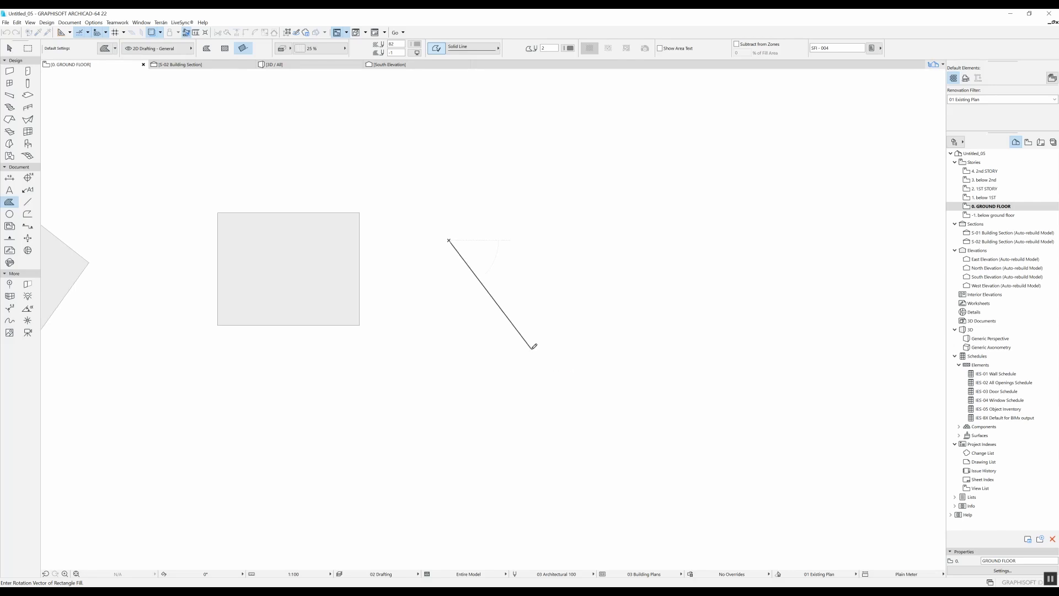
click(531, 349)
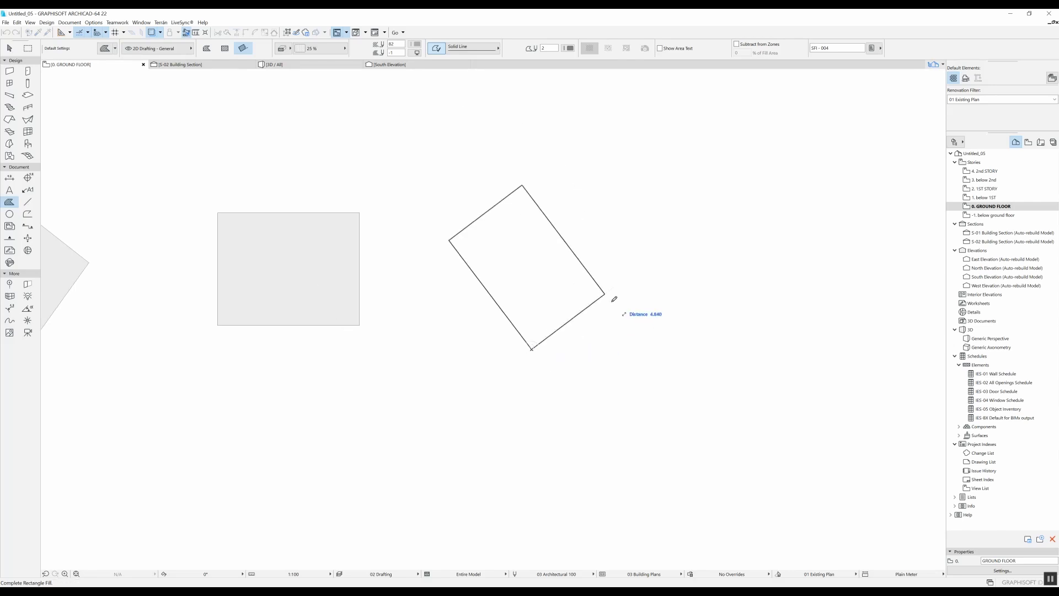
click(643, 255)
scroll(463, 298, down, 2)
middle_drag(430, 293, 533, 265)
scroll(331, 262, up, 4)
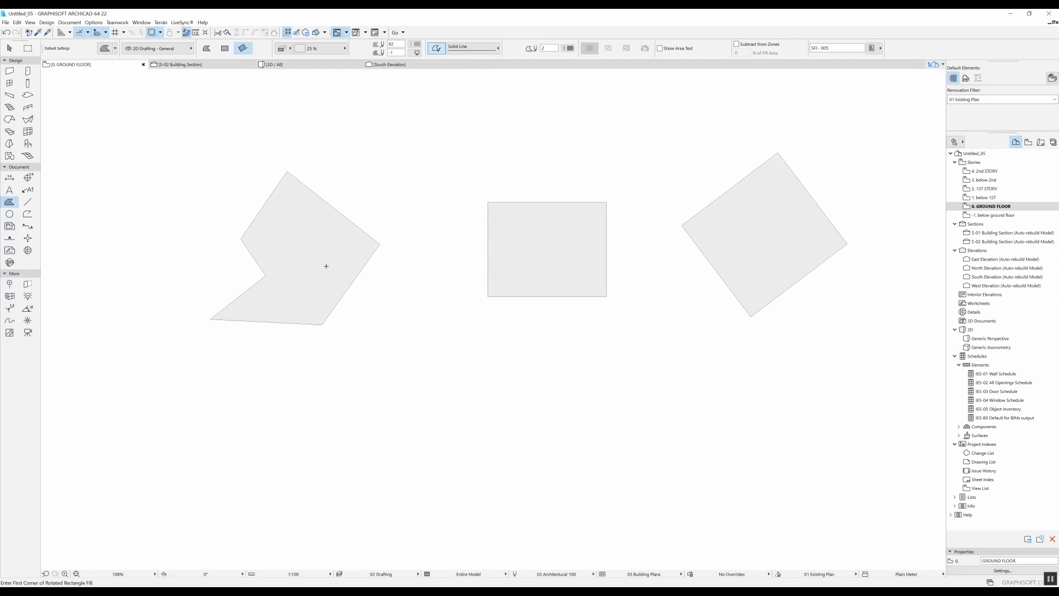
- Select the upright rectangular fill and review its fill category and Fill Type lists
key(Escape)
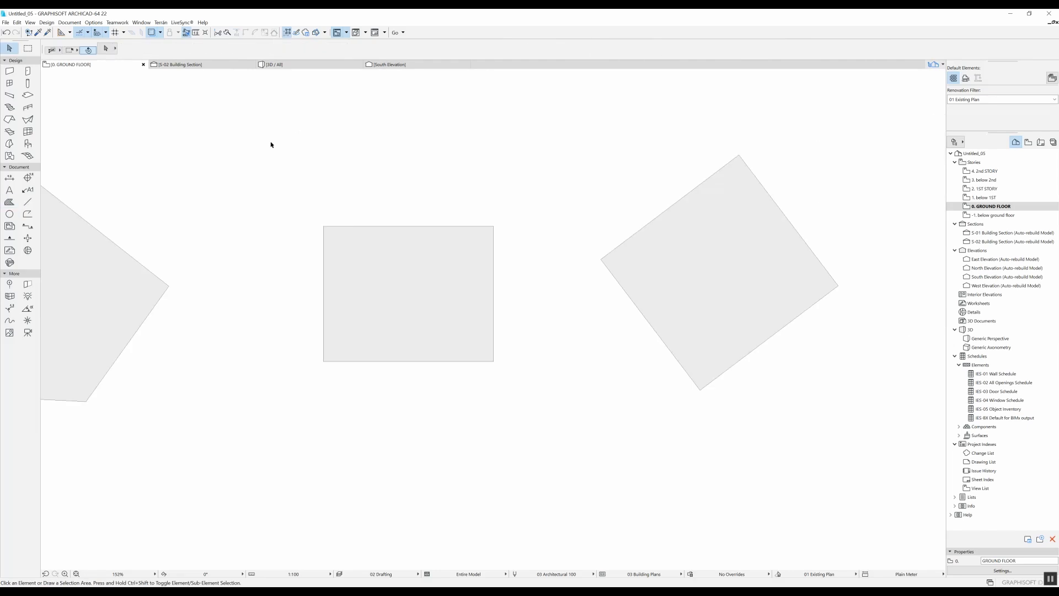
click(365, 236)
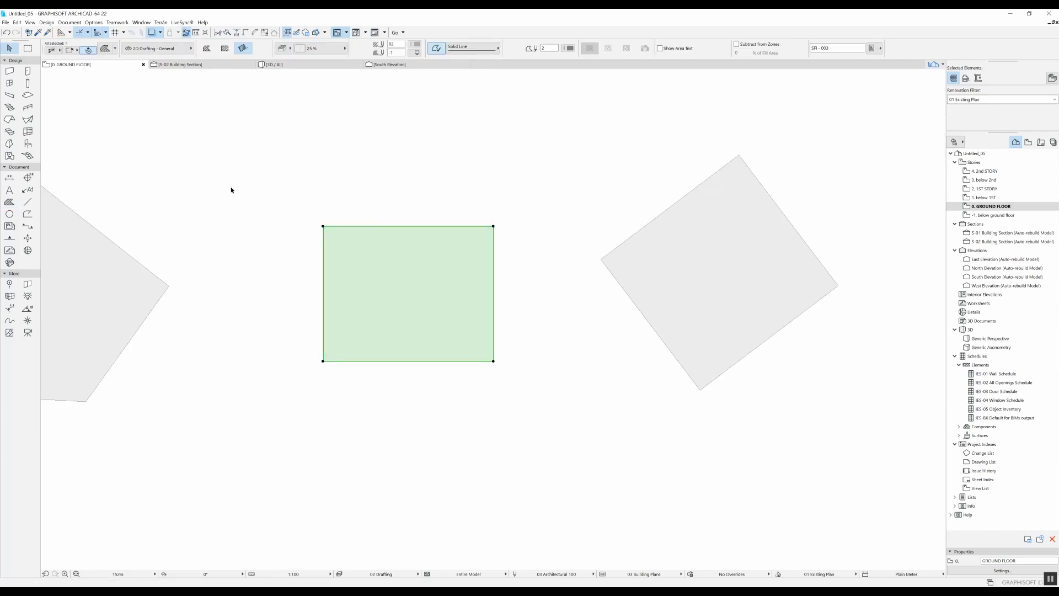
click(287, 49)
click(298, 48)
click(335, 51)
click(334, 52)
- Set the rectangle's fill background to orange-red pen 88 and apply Grid 60x60
click(417, 53)
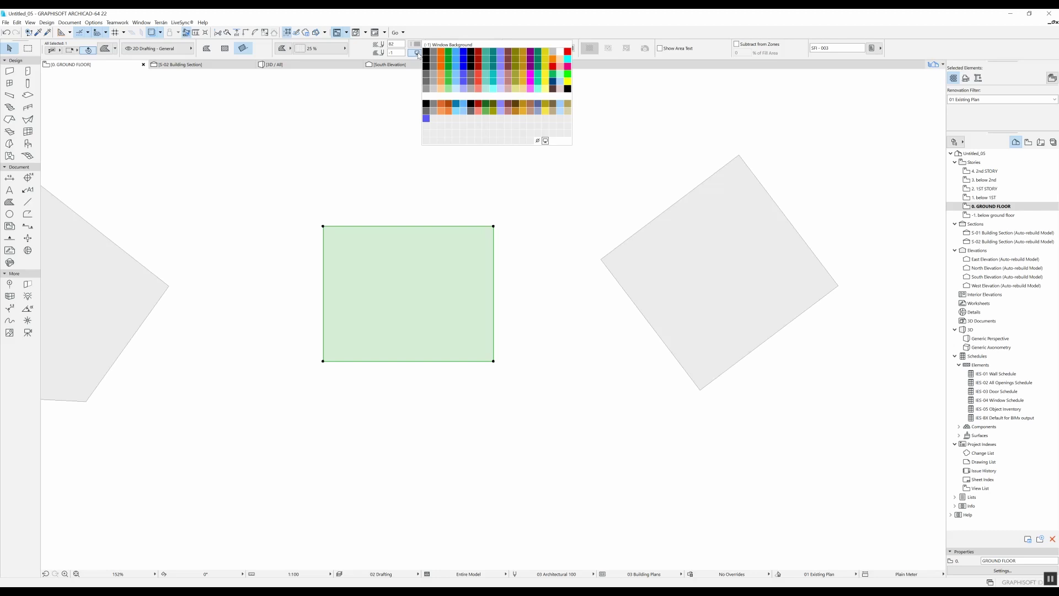
click(480, 85)
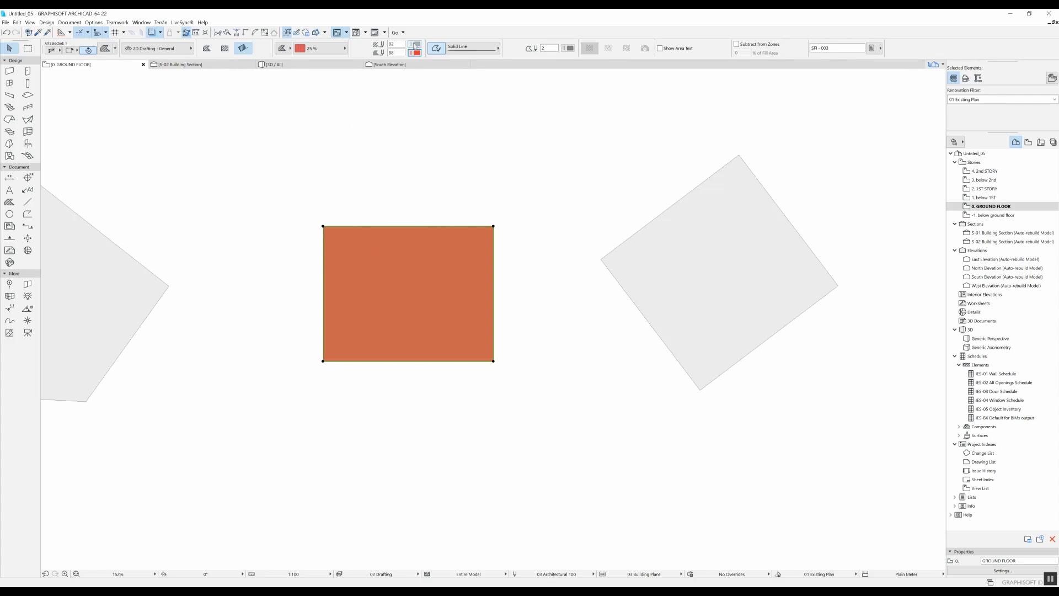
click(338, 50)
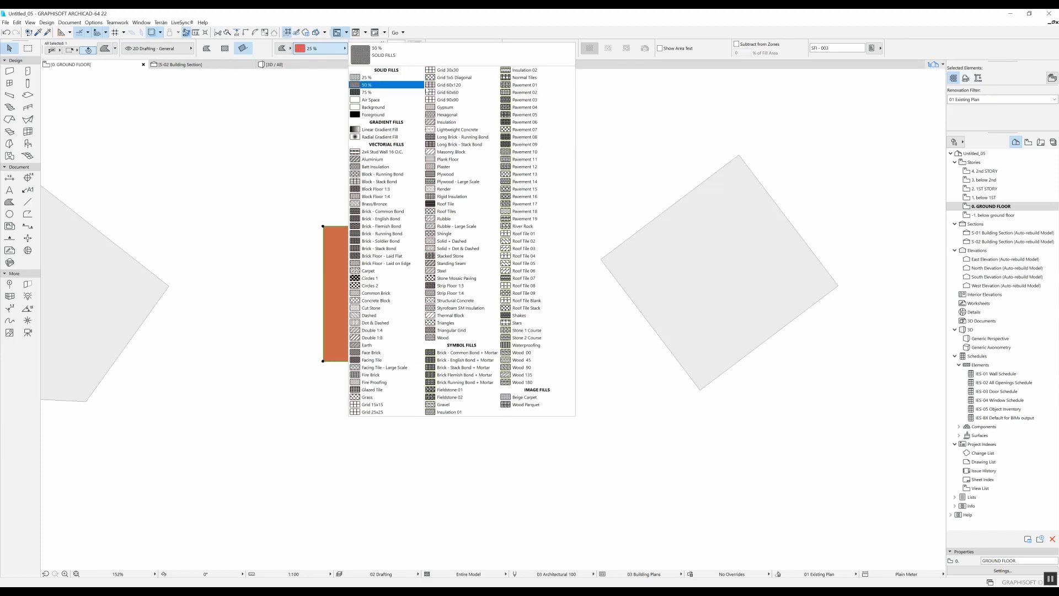
click(448, 92)
scroll(416, 166, up, 2)
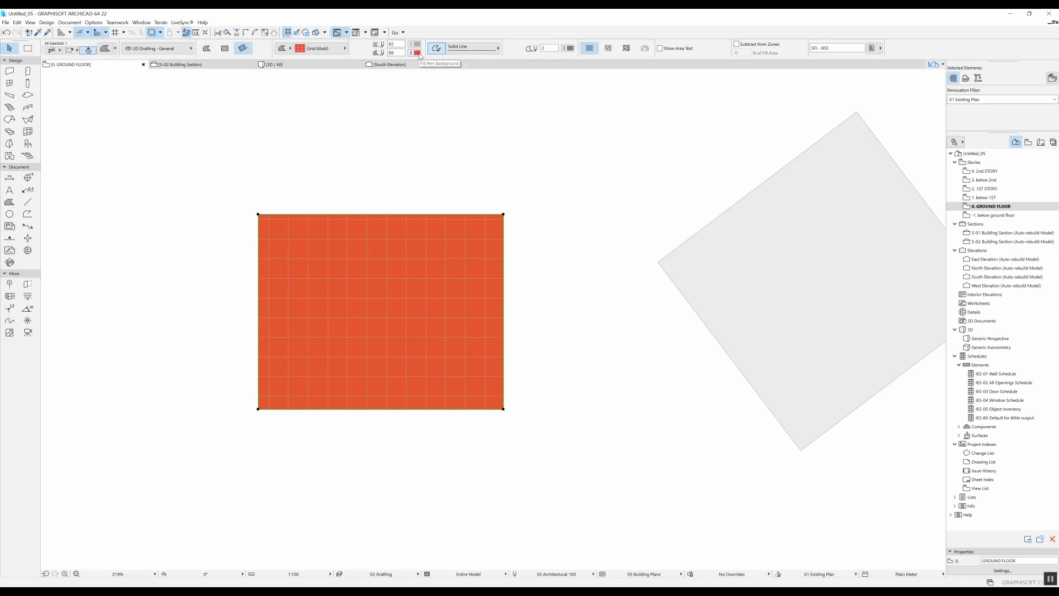
- Try Air Space and Background fill types, settling on solid Foreground
click(340, 50)
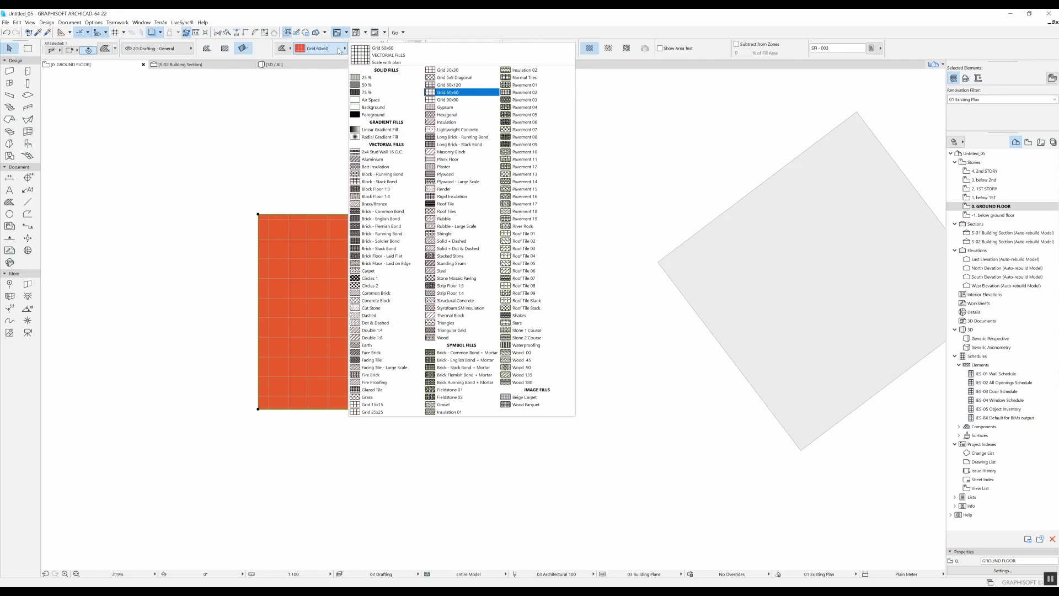
click(371, 100)
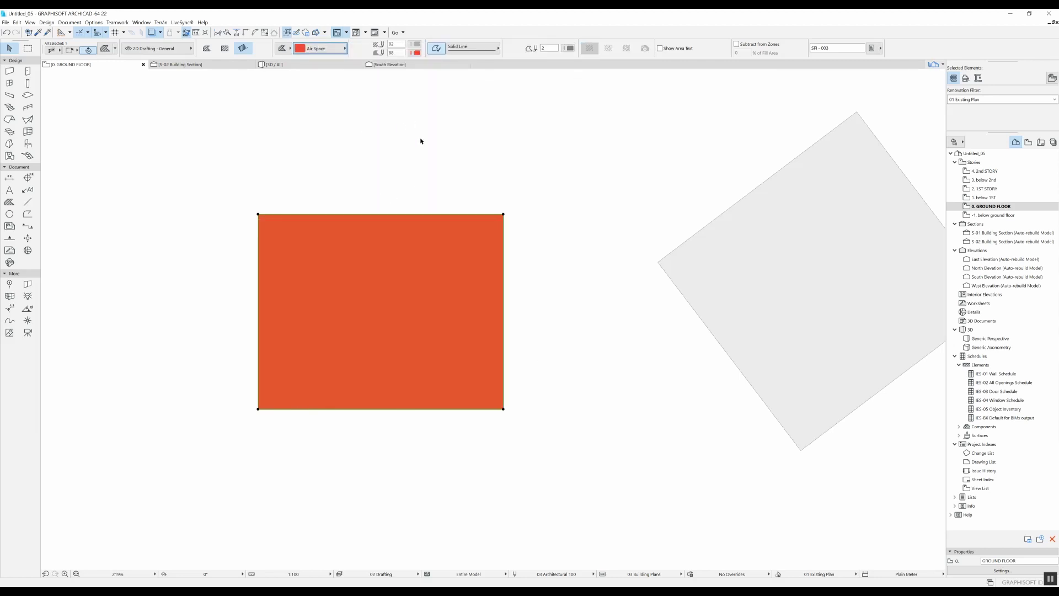
click(339, 50)
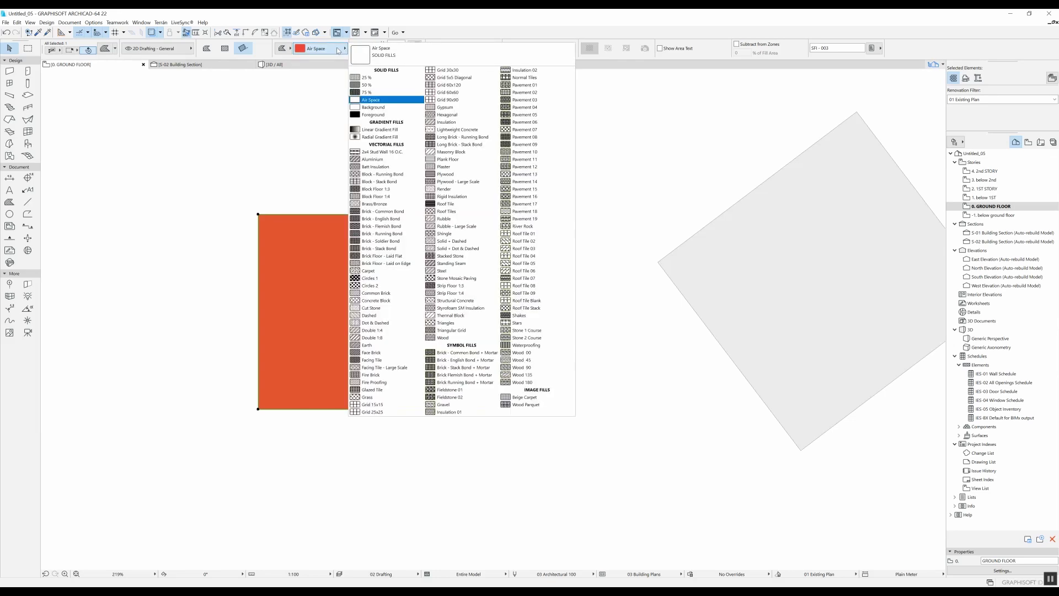
click(382, 108)
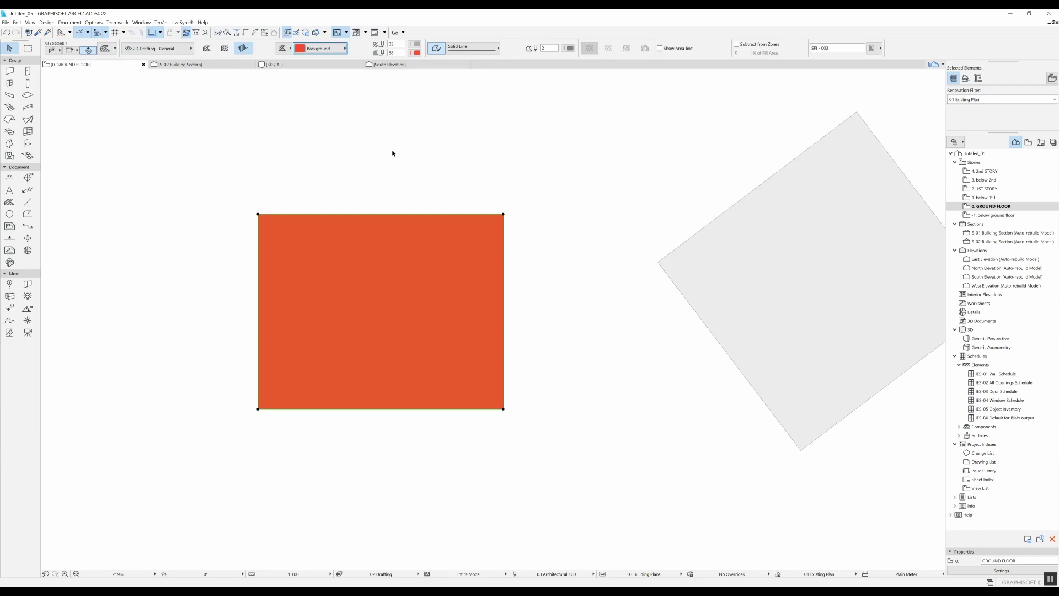
click(337, 49)
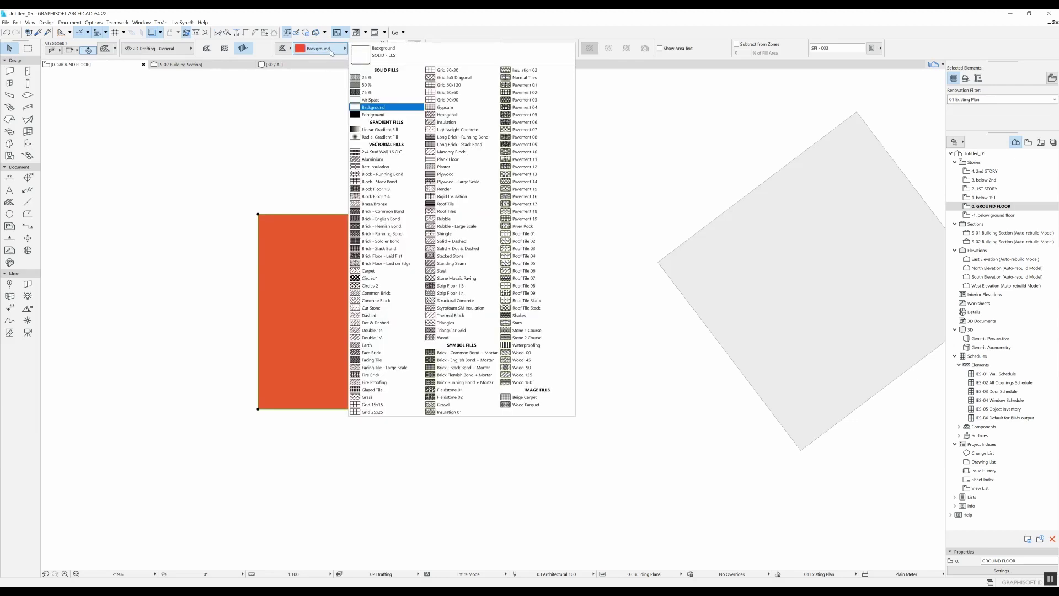
click(371, 116)
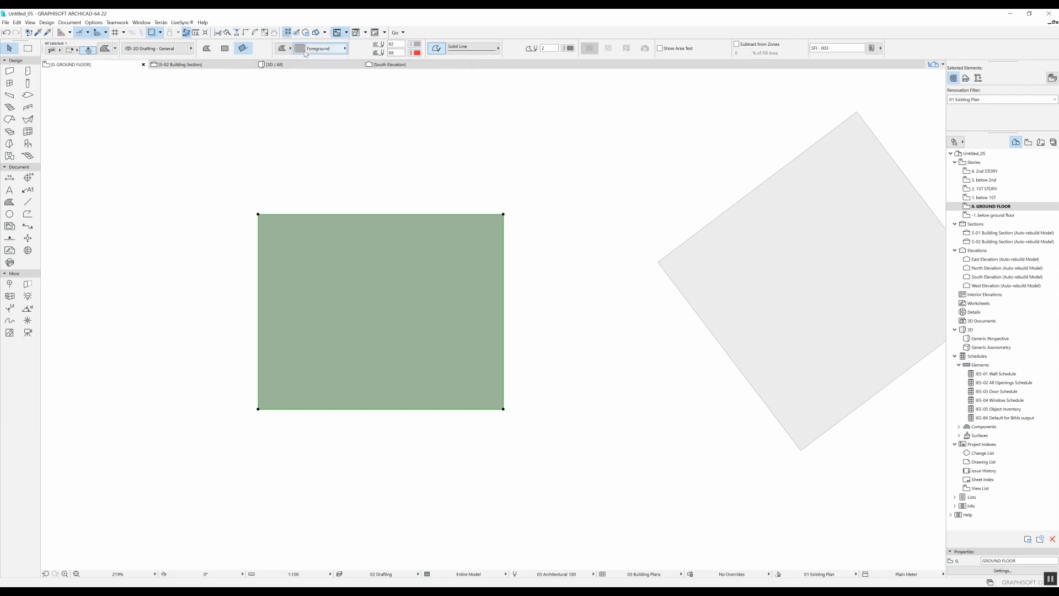
- Make the fill background transparent and apply the Grid 5x5 Diagonal pattern
click(420, 46)
click(419, 46)
click(418, 53)
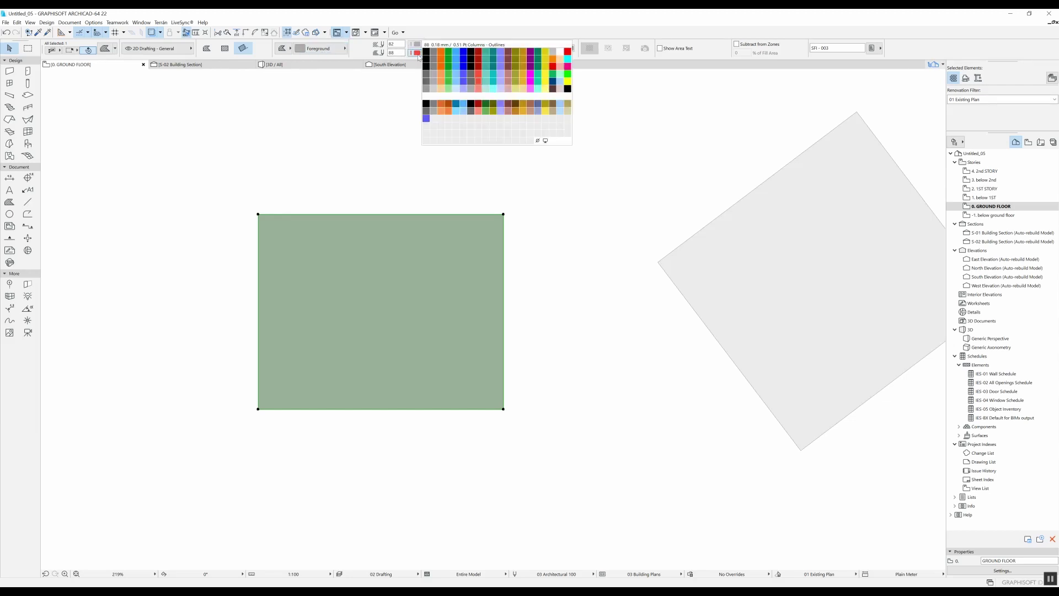
click(537, 140)
click(327, 50)
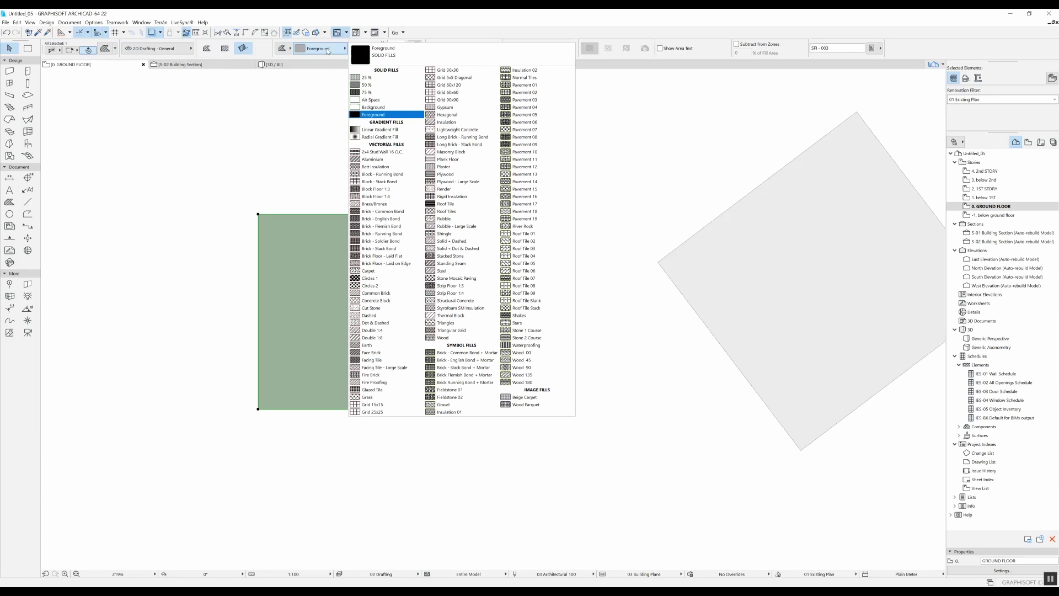
click(448, 79)
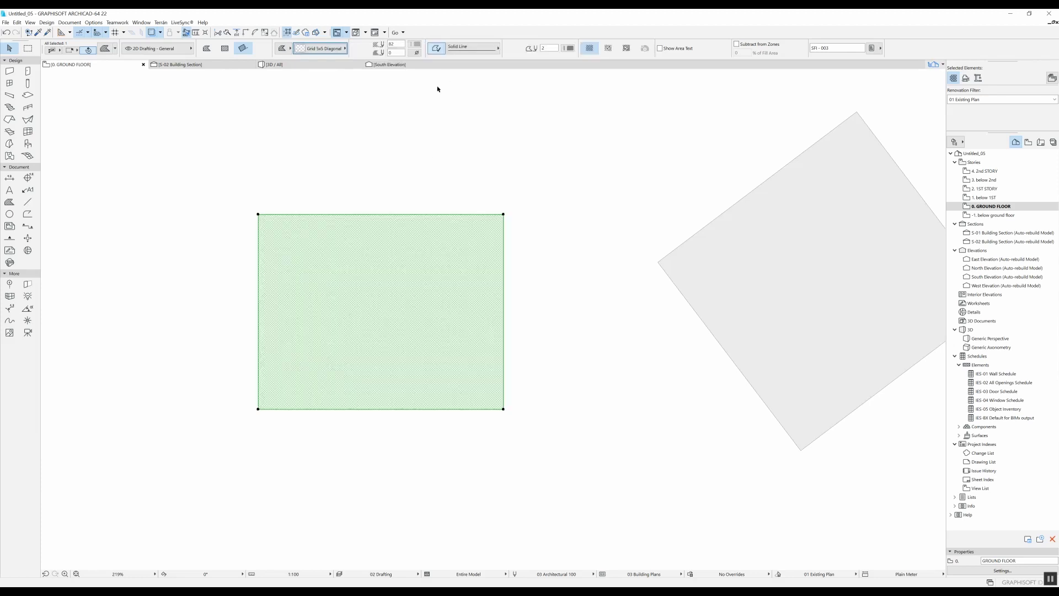
scroll(498, 378, up, 7)
scroll(437, 395, up, 1)
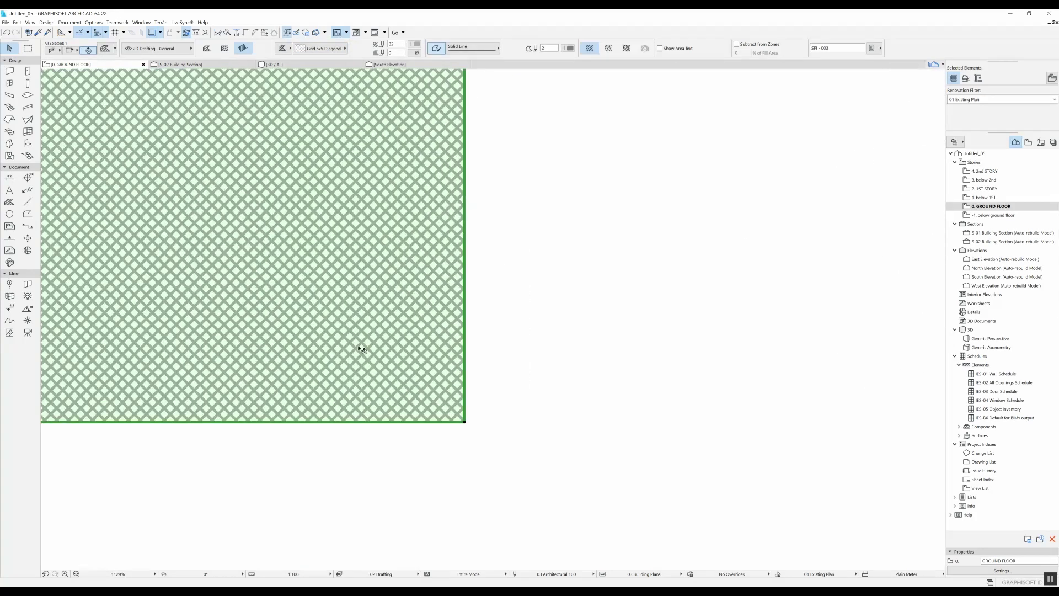
scroll(434, 383, down, 8)
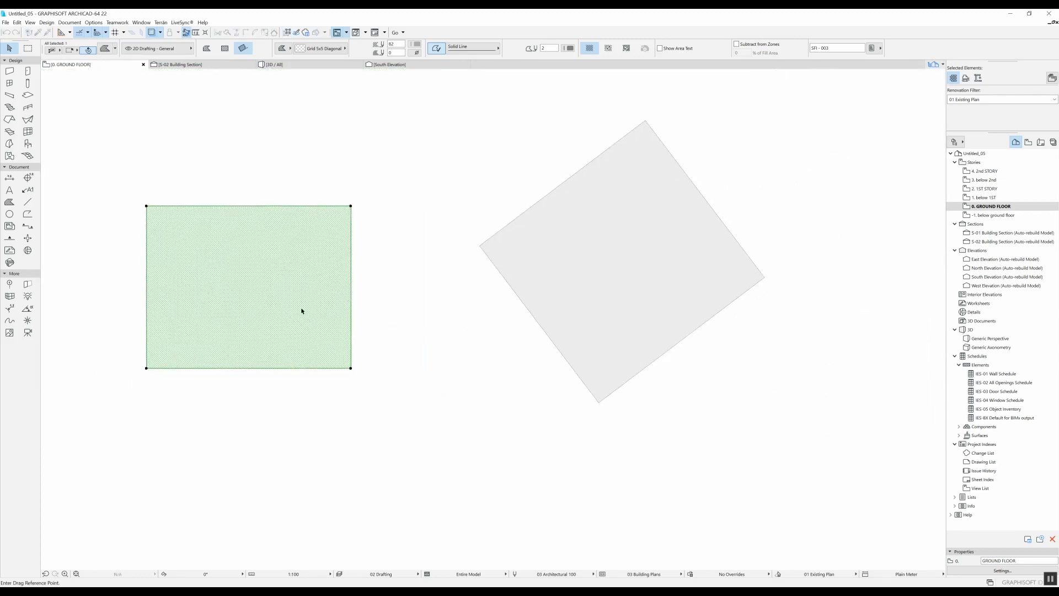
- Drag the green fill so it overlaps the grey rotated square
drag(302, 310, 479, 287)
scroll(517, 268, up, 4)
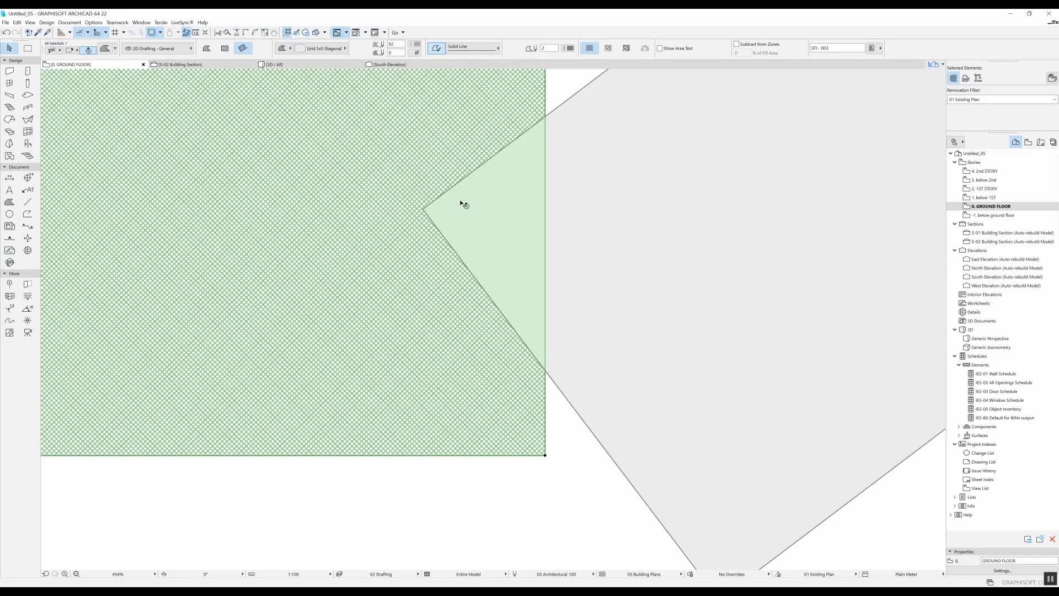
scroll(499, 229, down, 2)
middle_drag(499, 229, 364, 289)
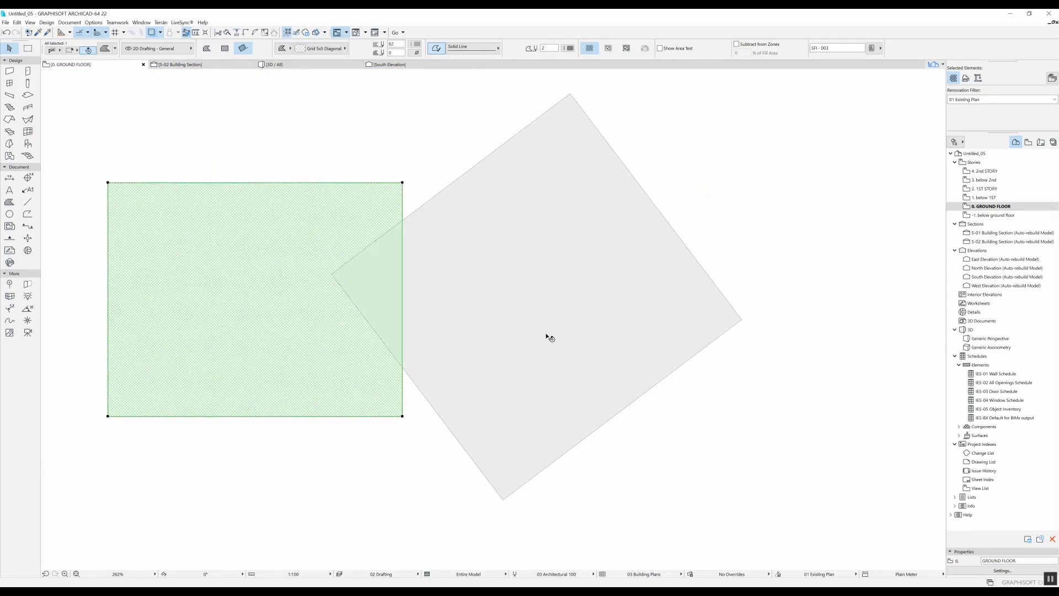
- Bring the green fill to the front via Display Order
right_click(339, 131)
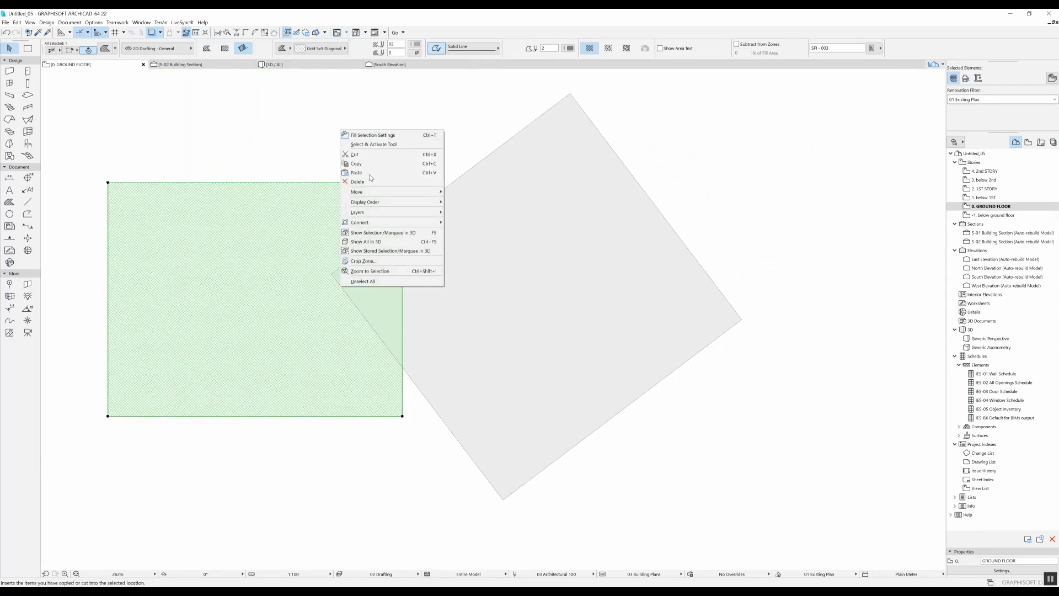
mouse_move(420, 202)
click(477, 203)
scroll(364, 265, up, 3)
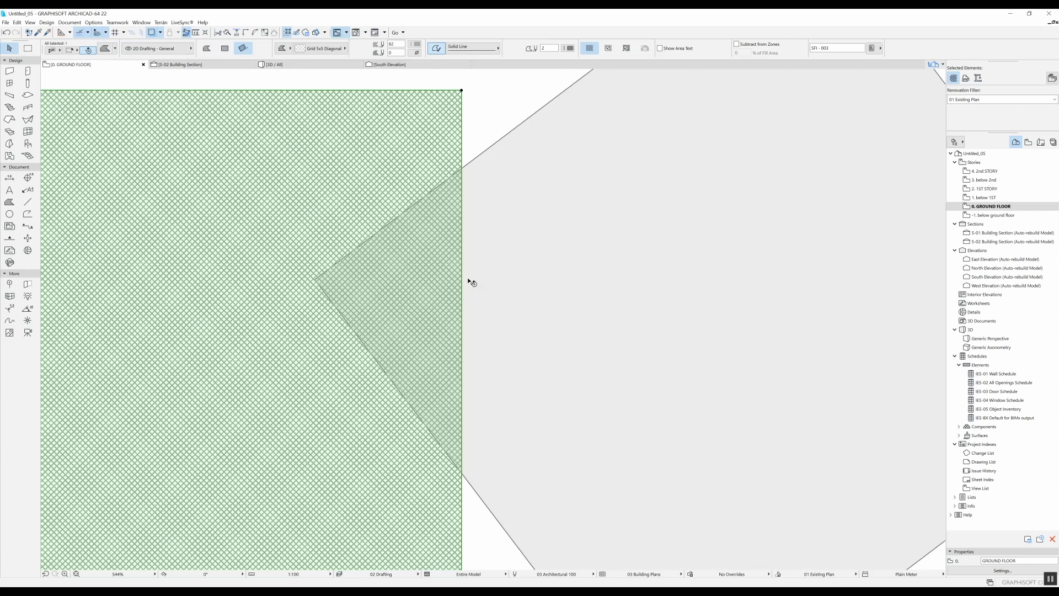
scroll(466, 266, down, 5)
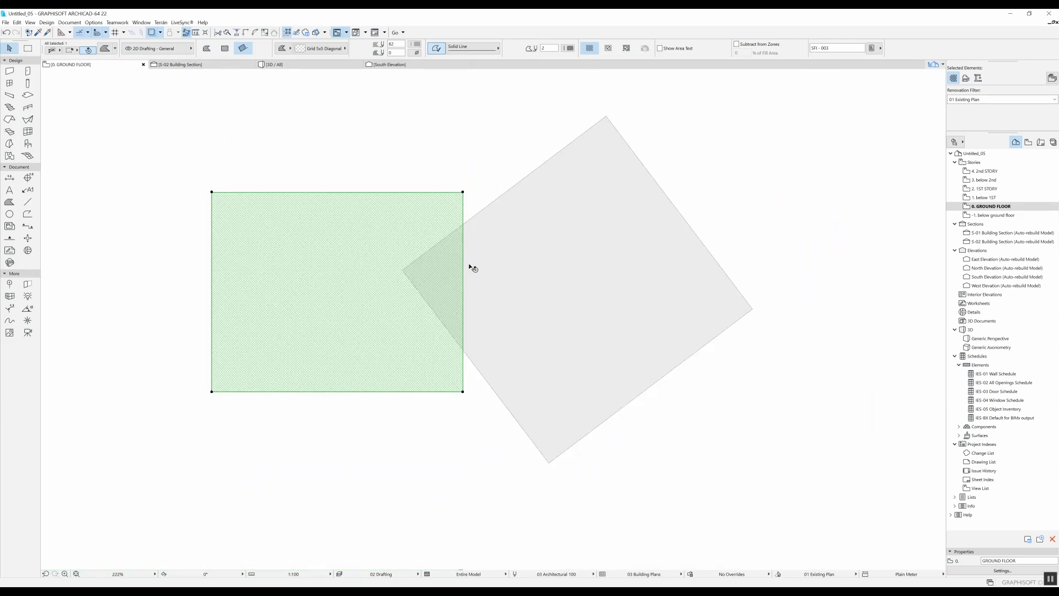
click(311, 51)
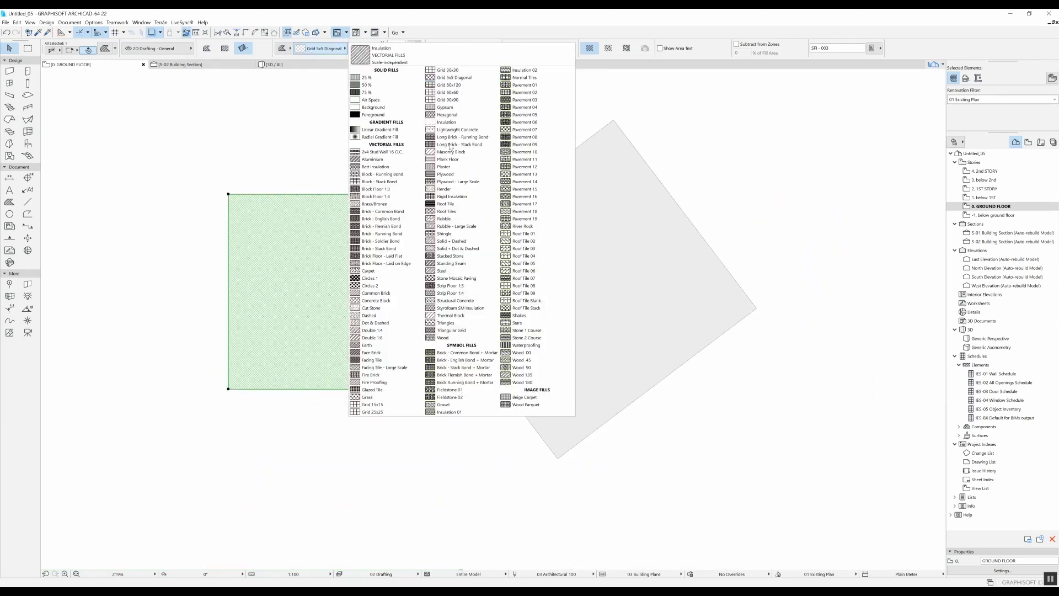
- Apply the Roof Tiles pattern with a cyan background and preview the result
click(444, 211)
scroll(424, 267, up, 3)
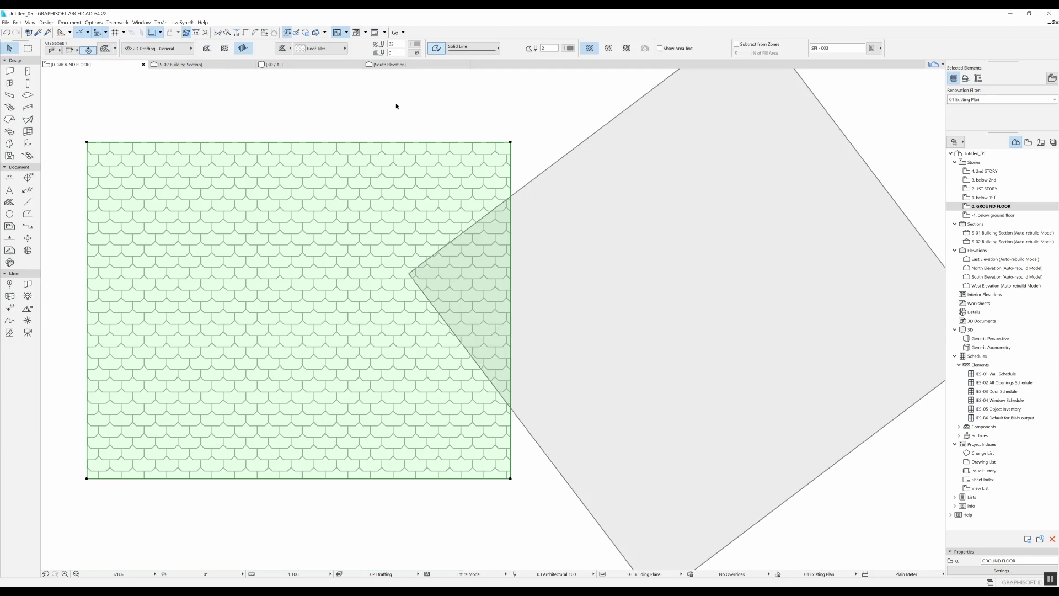
click(416, 52)
click(483, 103)
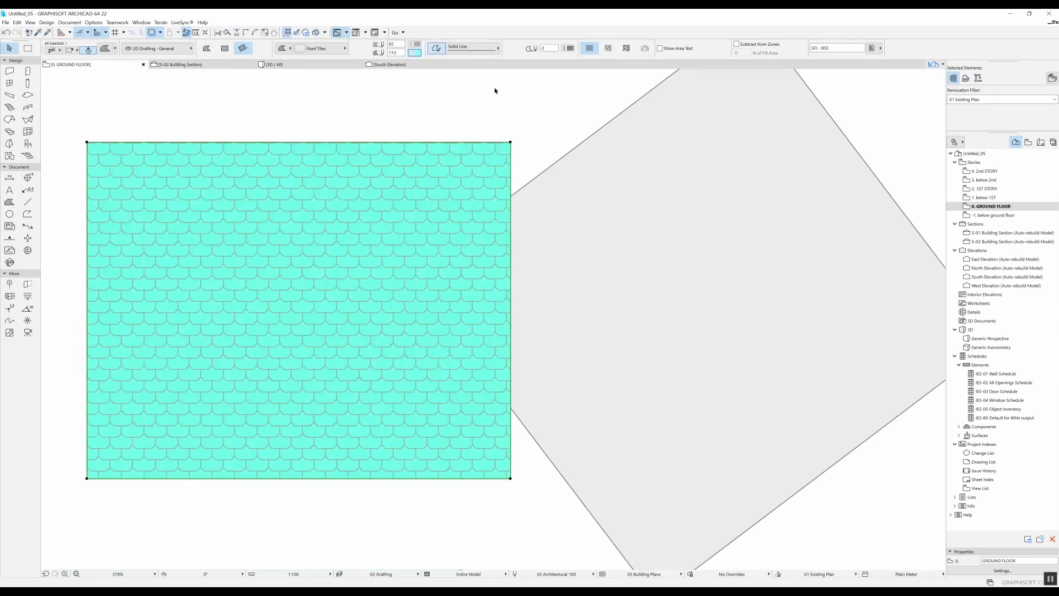
click(402, 107)
scroll(339, 188, down, 2)
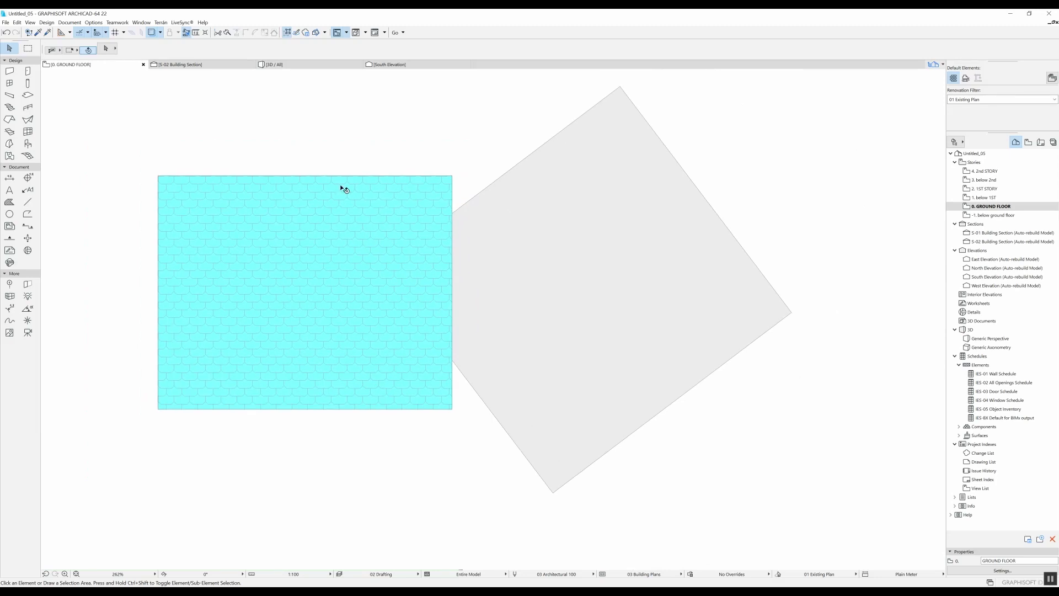
click(398, 189)
- Switch the fill to 50 % solid with a transparent background
click(329, 51)
click(329, 51)
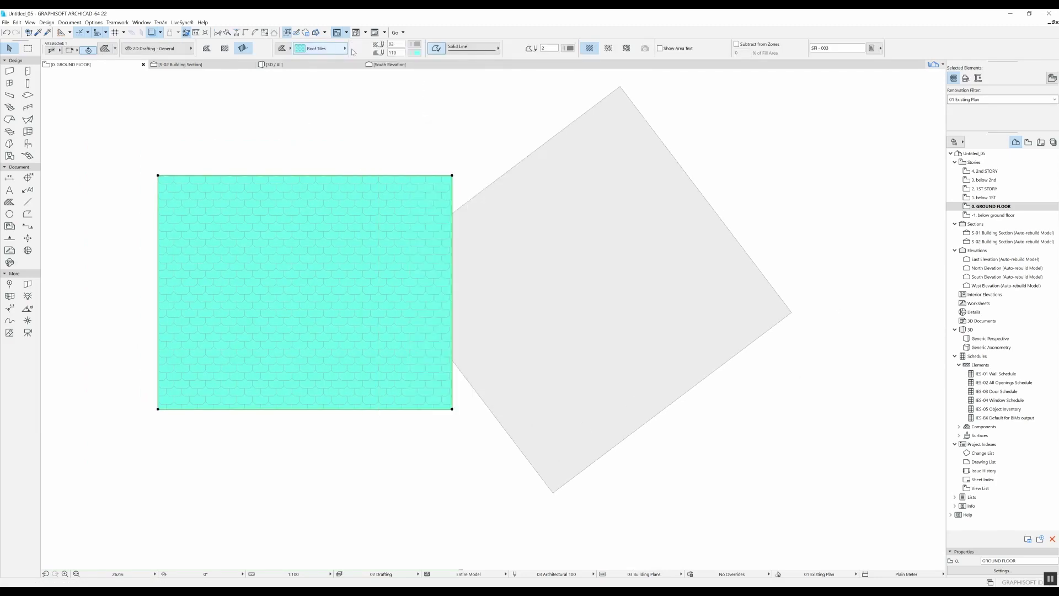
click(416, 54)
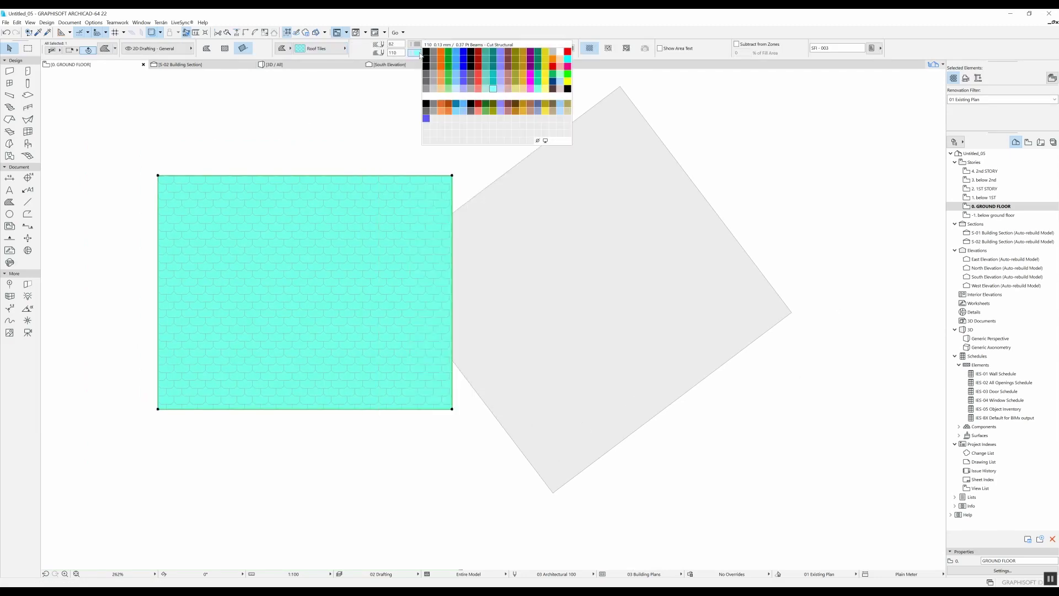
click(538, 141)
click(320, 48)
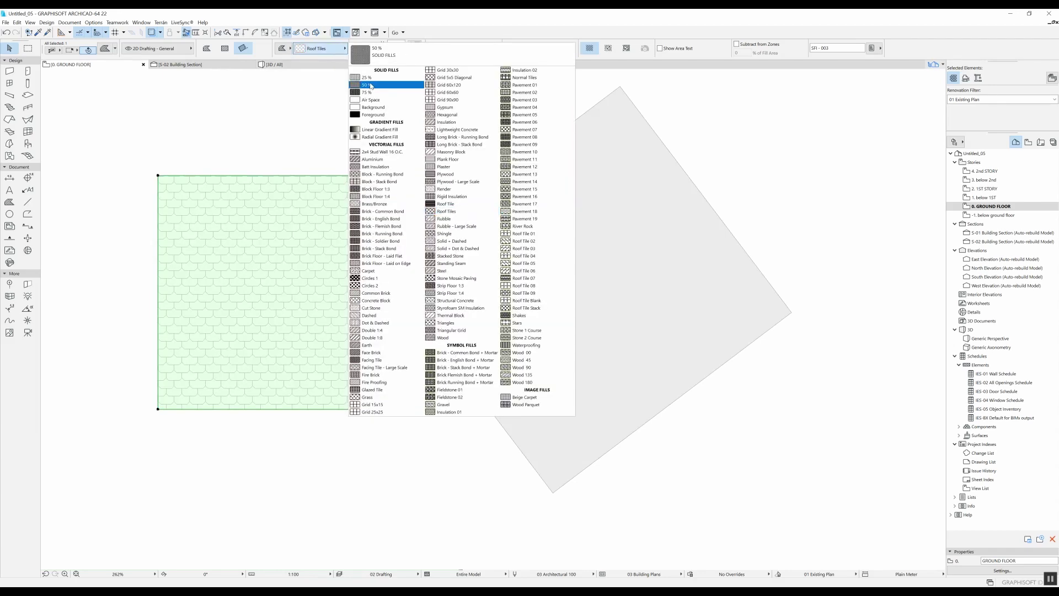
click(367, 87)
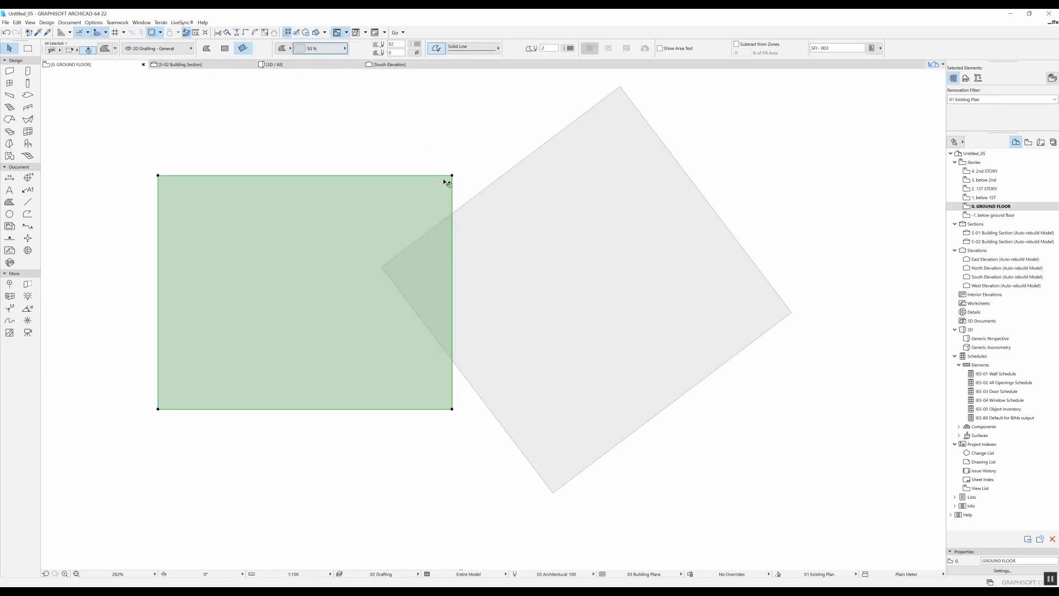
key(Escape)
- Recentre the view on both fills and select the left rectangle fill
scroll(405, 253, down, 3)
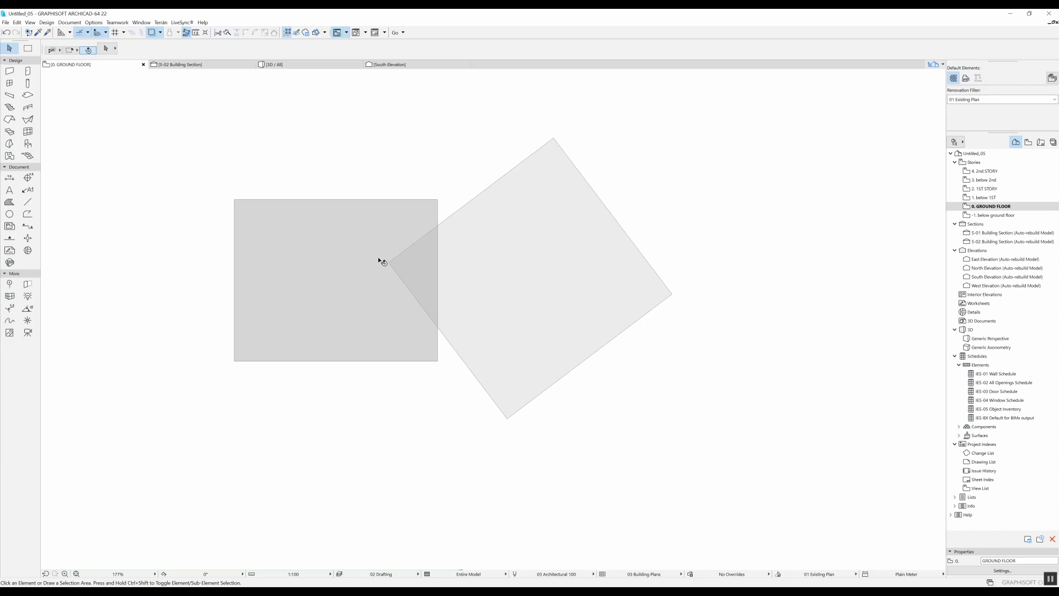
scroll(382, 261, down, 1)
middle_drag(382, 262, 420, 219)
scroll(471, 237, down, 2)
scroll(463, 194, up, 3)
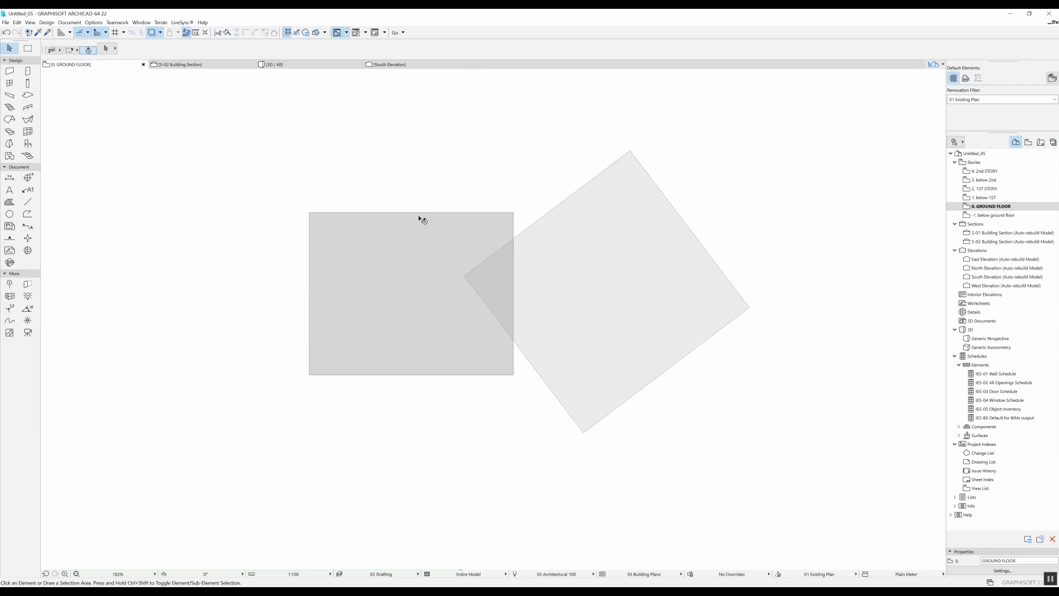
click(420, 220)
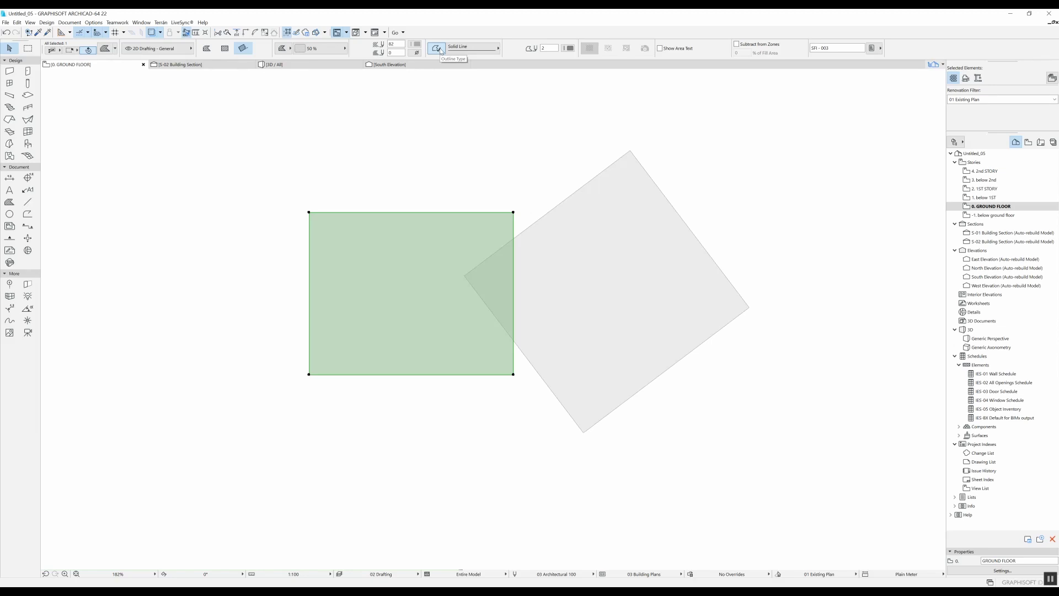
- Try Zigzag, Arrow and Small Dashed outline types, settling on Wave
click(483, 49)
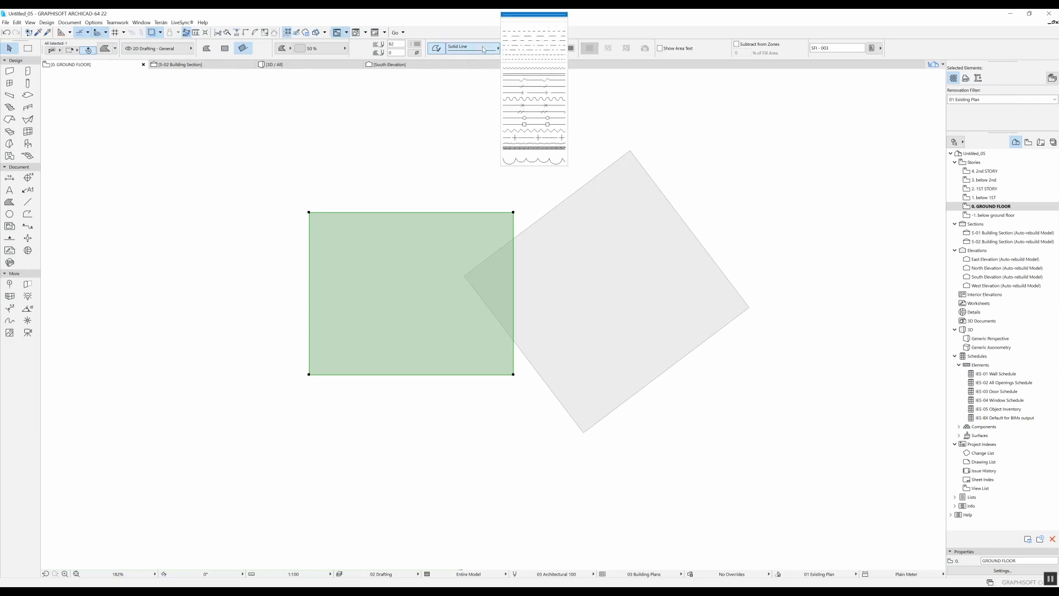
click(524, 70)
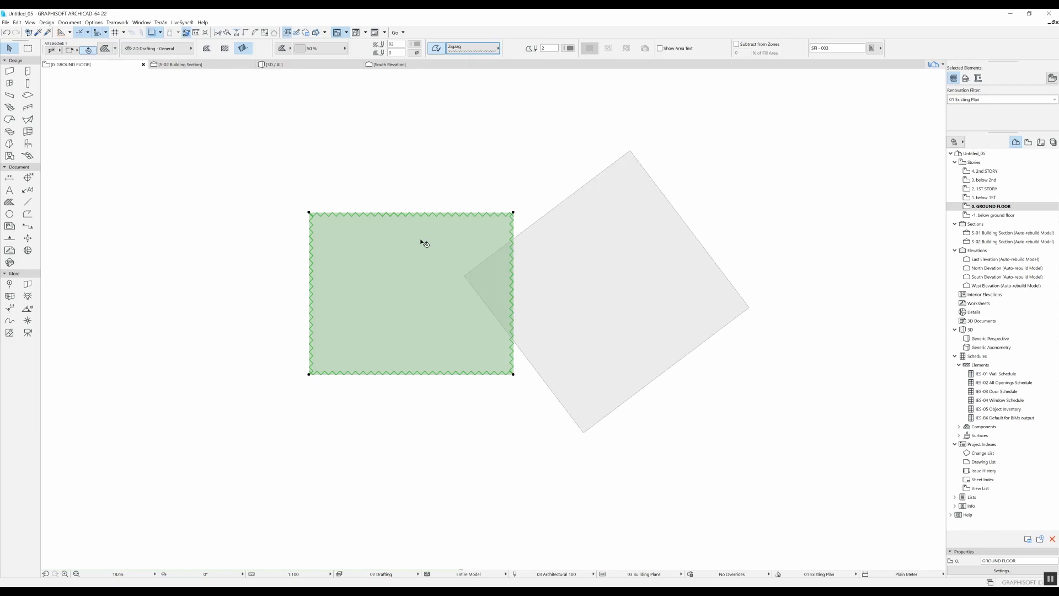
scroll(379, 258, up, 1)
click(484, 49)
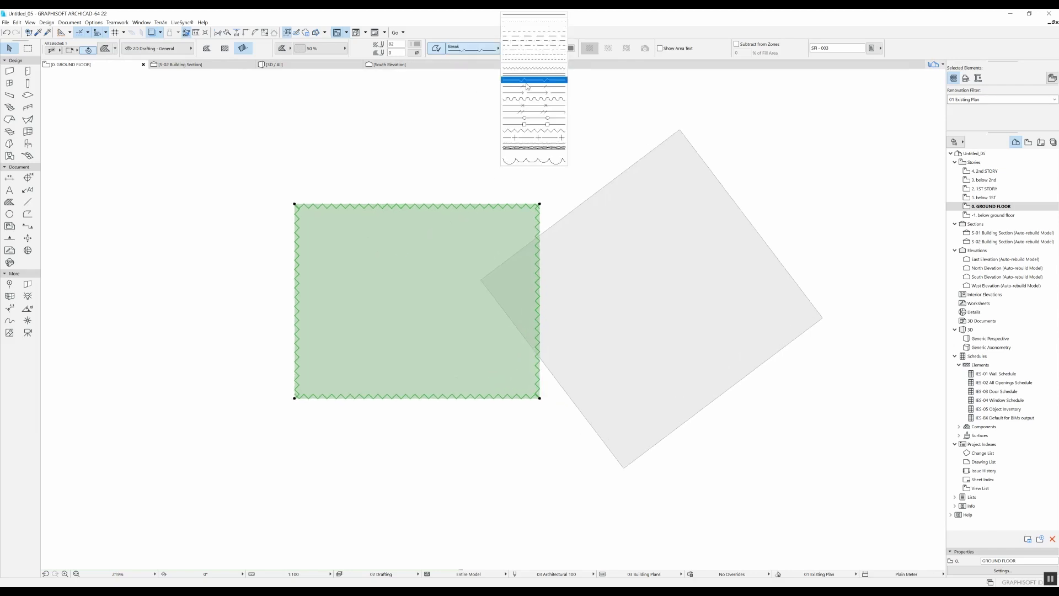
click(533, 94)
click(488, 49)
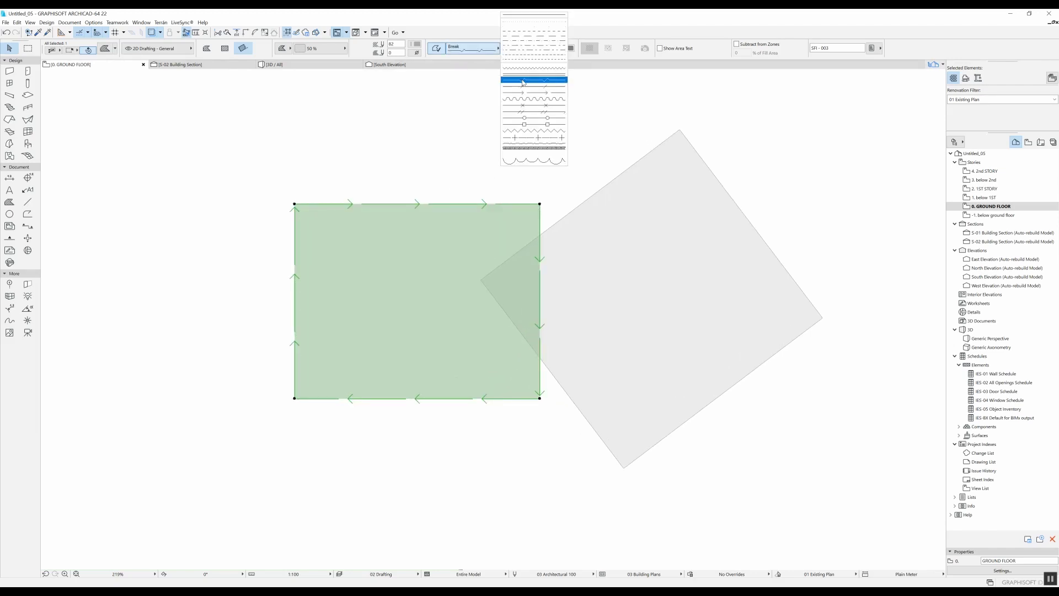
click(525, 59)
click(494, 49)
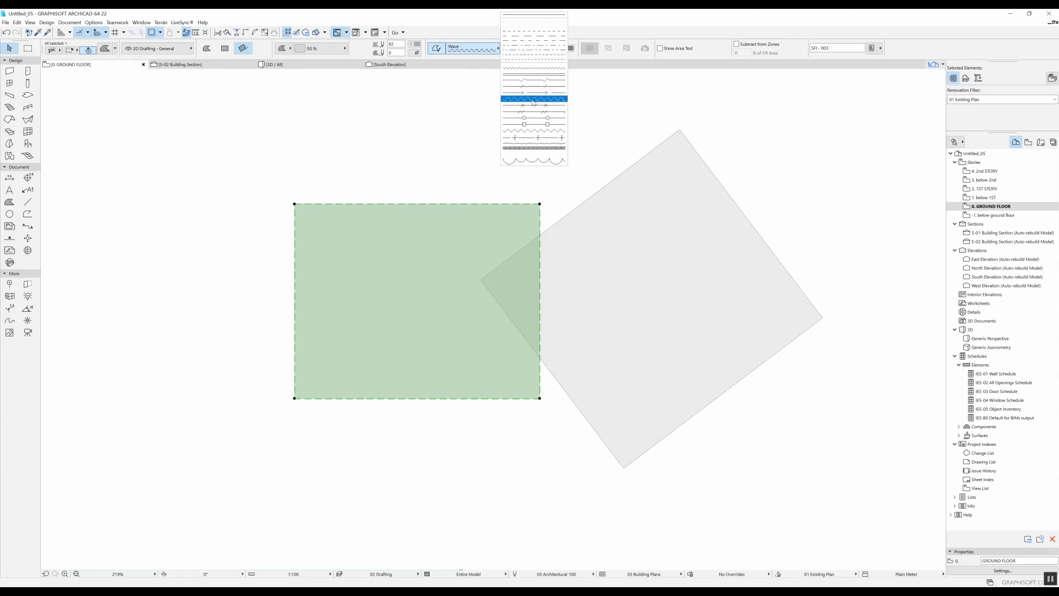
click(531, 99)
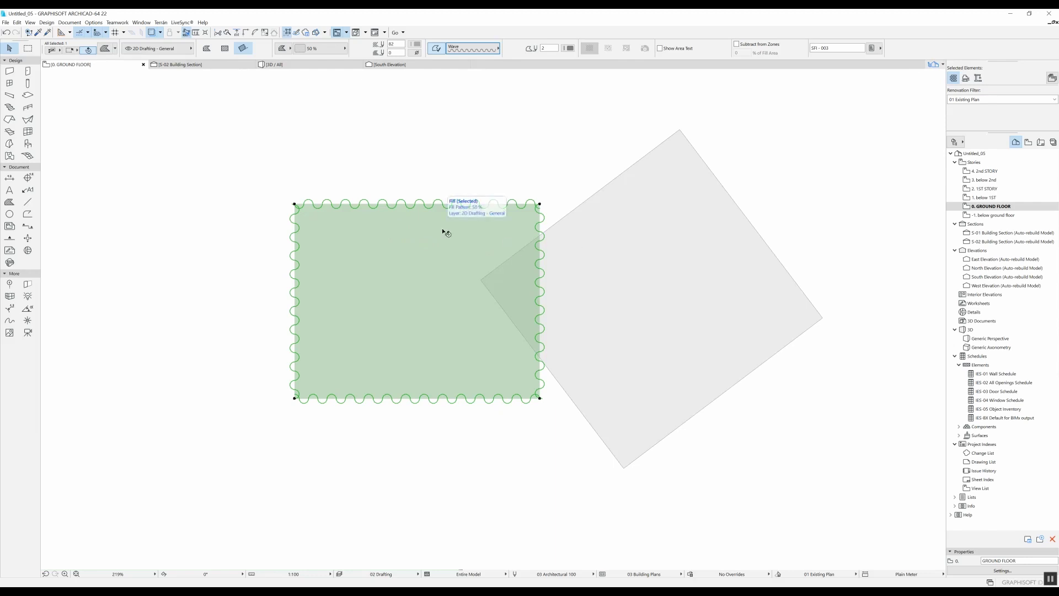
middle_drag(576, 272, 394, 283)
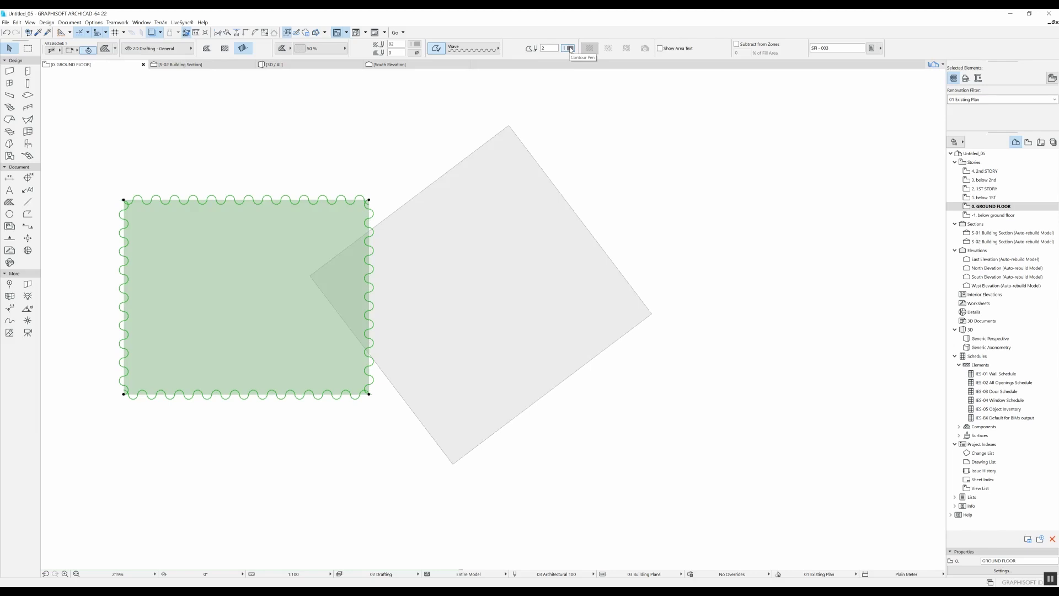
- Set the fill's outline pen to blue and reselect the fill
click(570, 48)
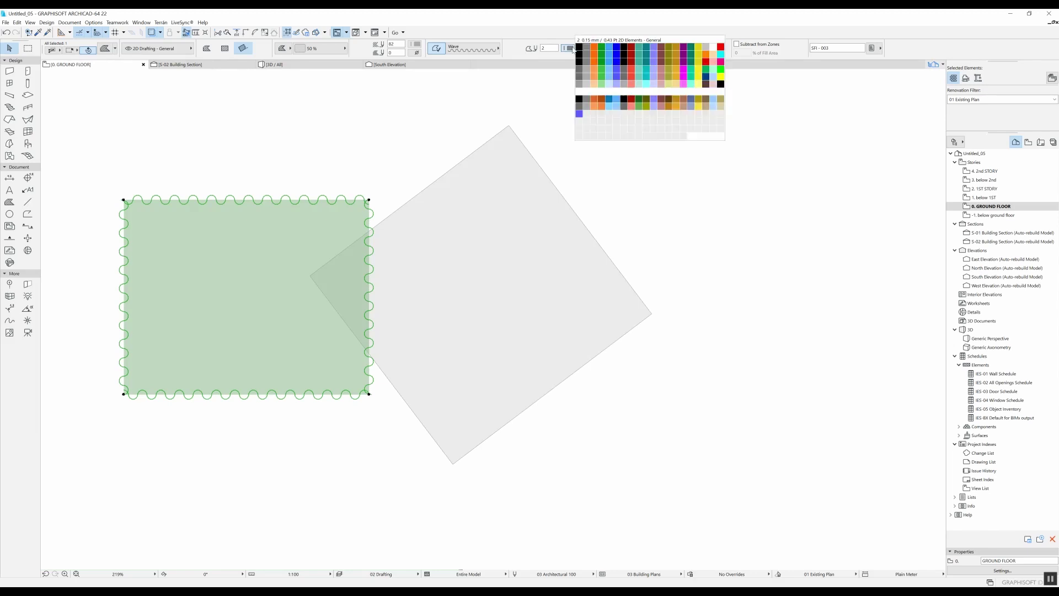
click(579, 114)
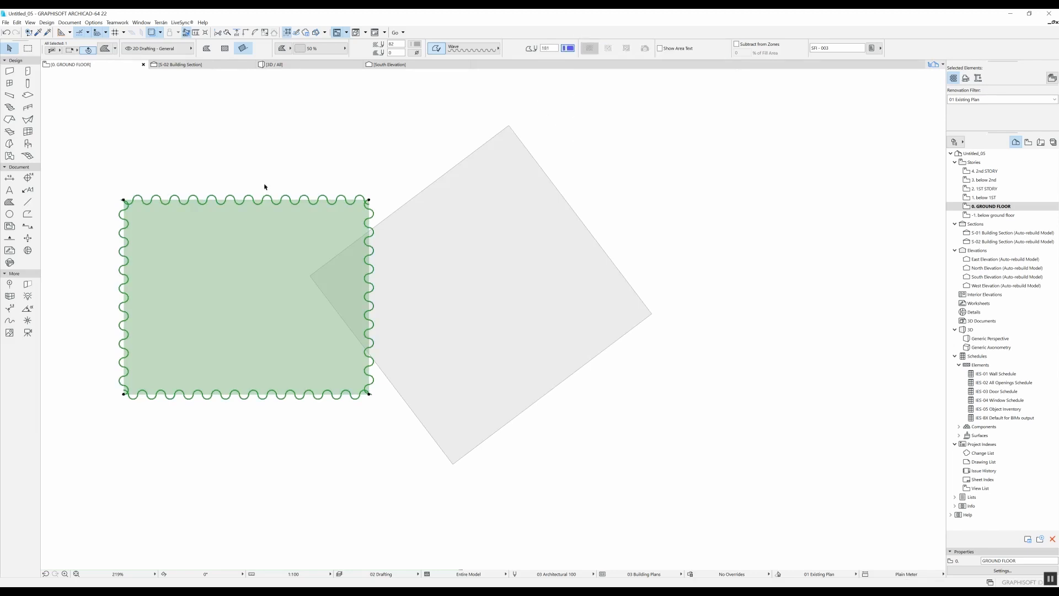
middle_drag(265, 187, 392, 149)
scroll(326, 132, up, 3)
key(Escape)
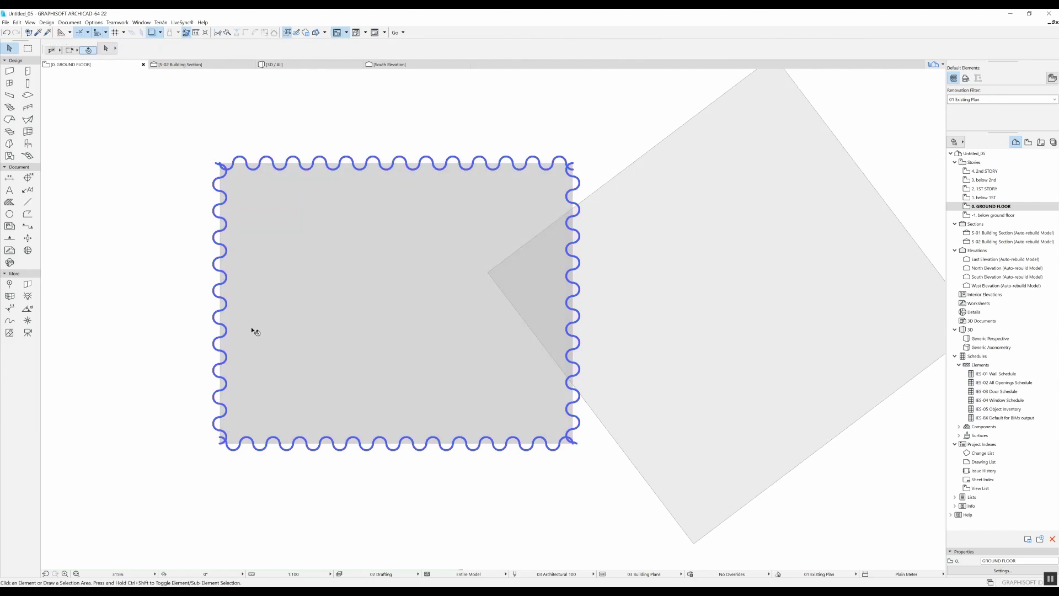
click(274, 307)
scroll(301, 251, down, 2)
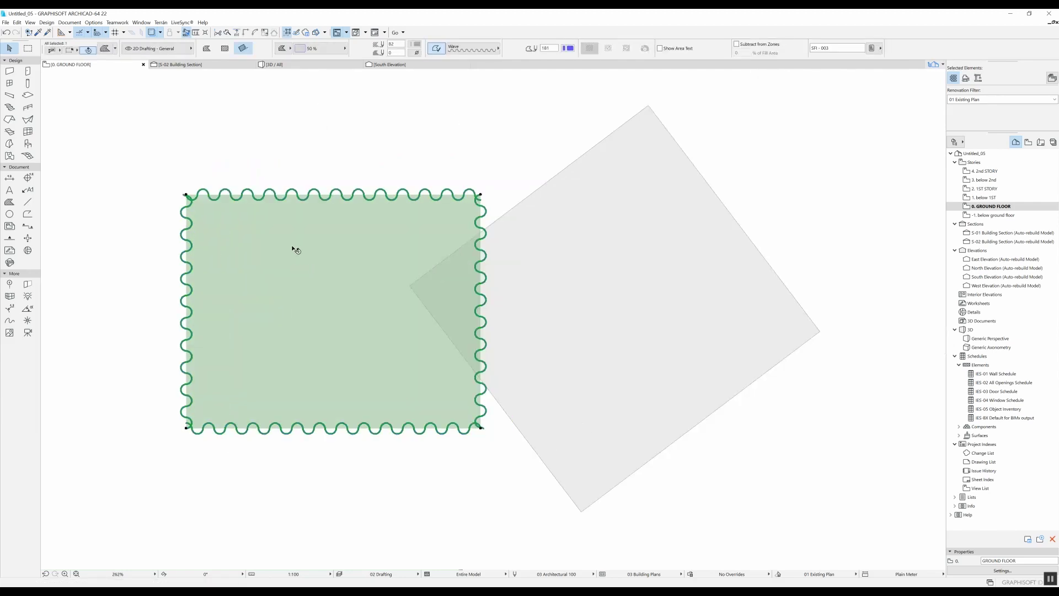
- Apply Pavement 07 relative to the fill origin and set its origin and direction
click(324, 48)
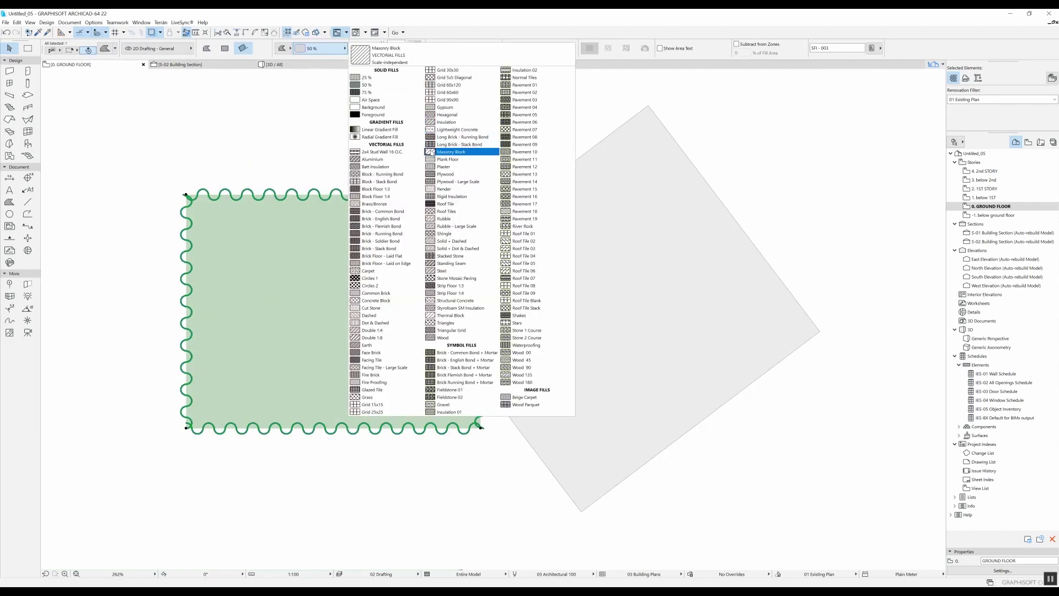
click(521, 130)
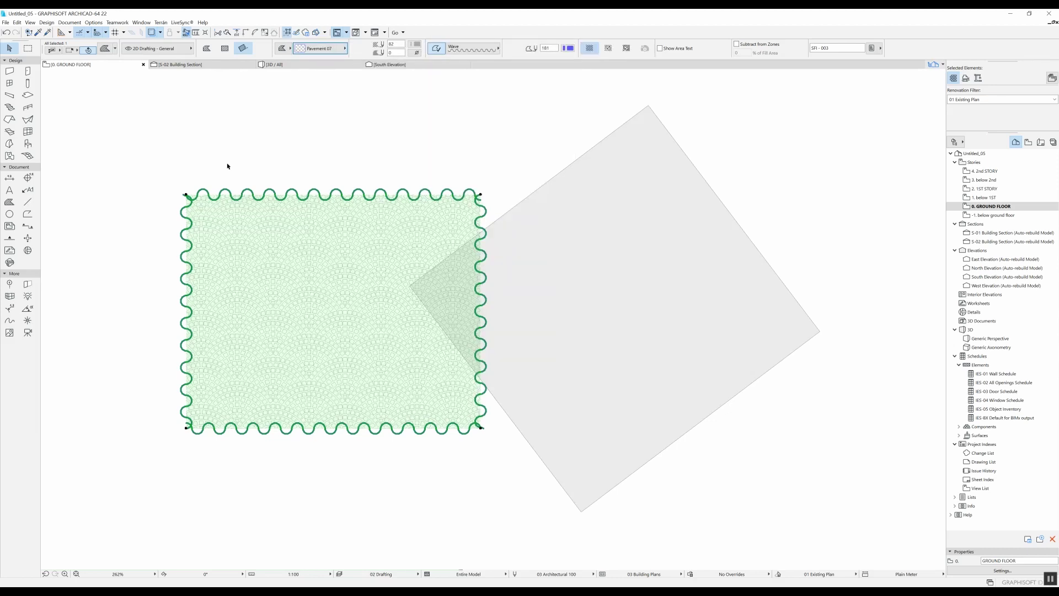
click(609, 49)
scroll(338, 323, up, 3)
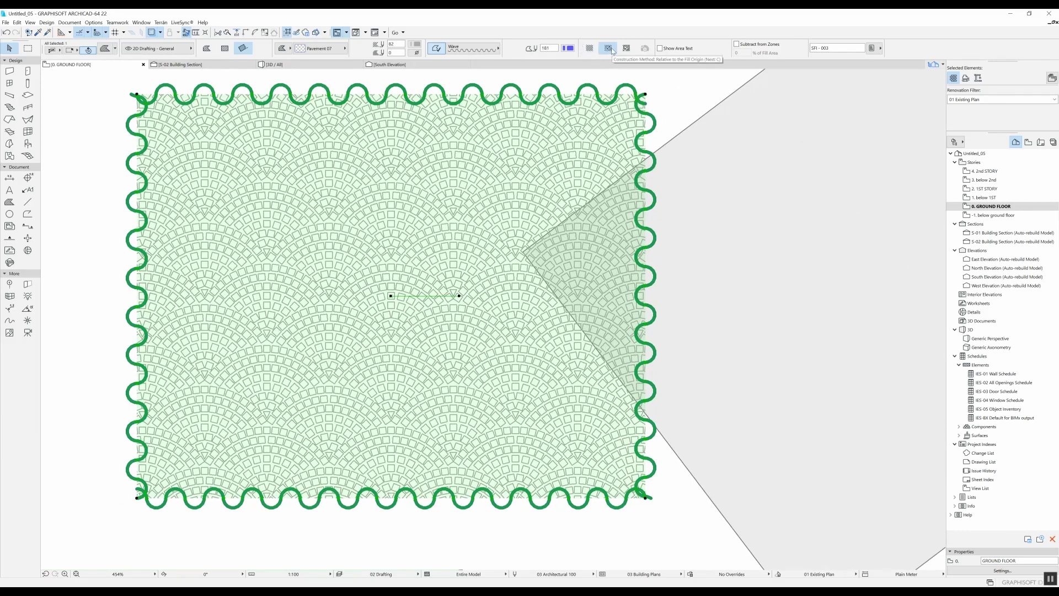
click(459, 296)
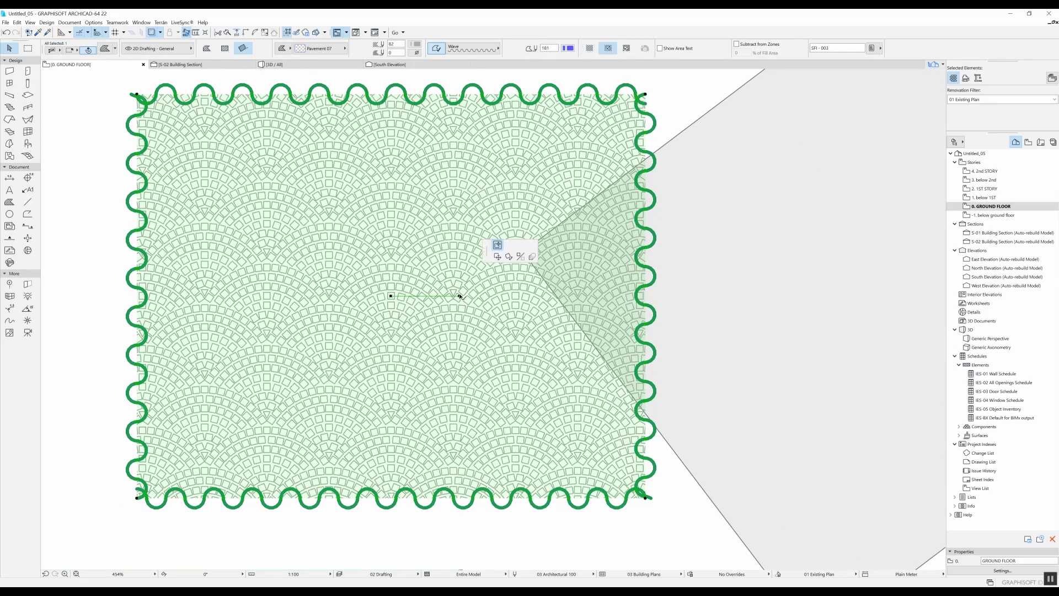
click(496, 247)
click(444, 254)
click(448, 332)
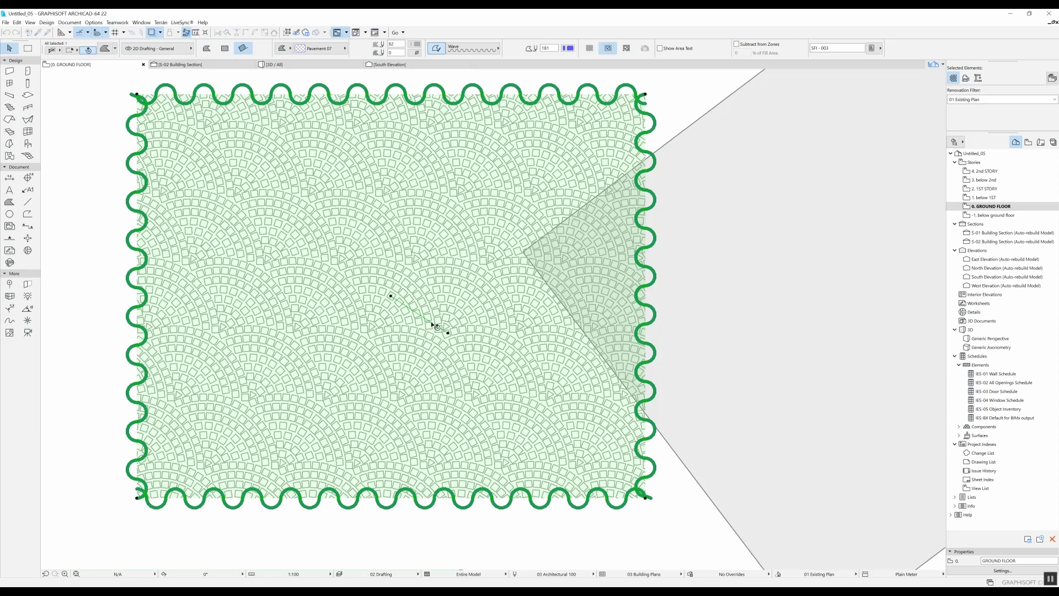
click(332, 234)
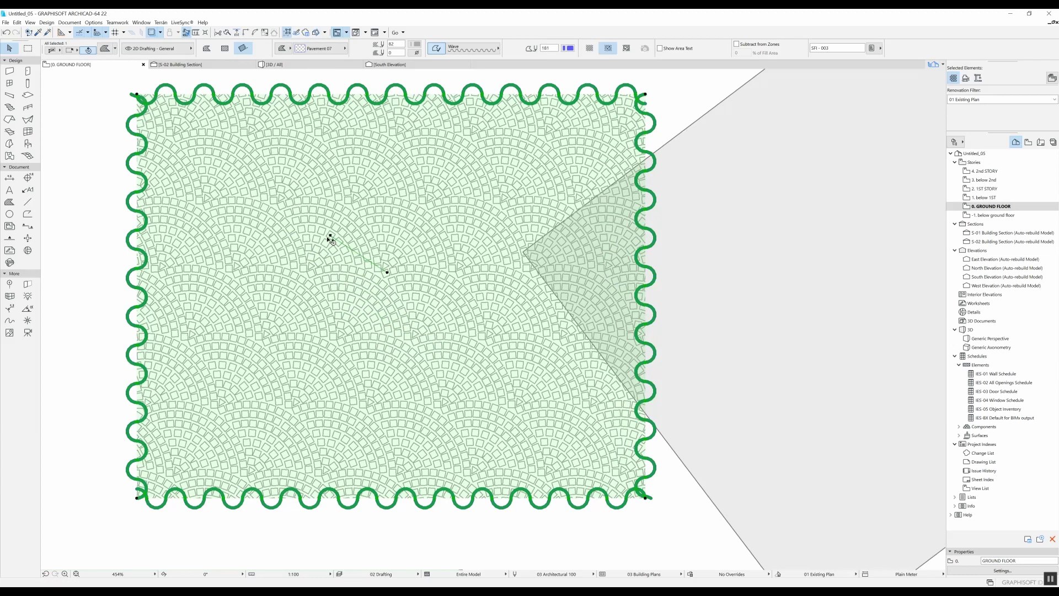
click(285, 280)
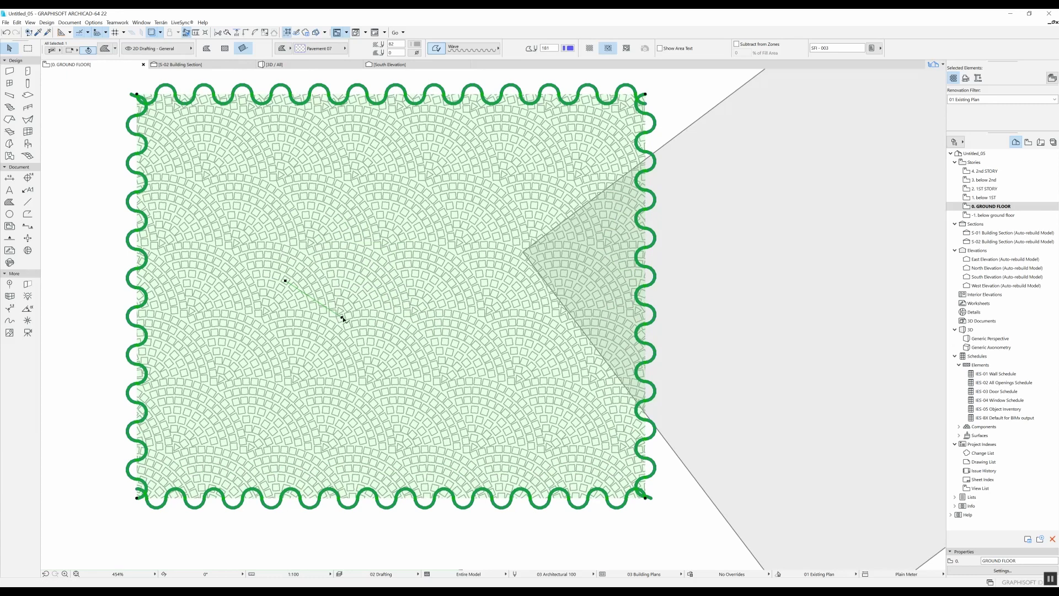
click(353, 289)
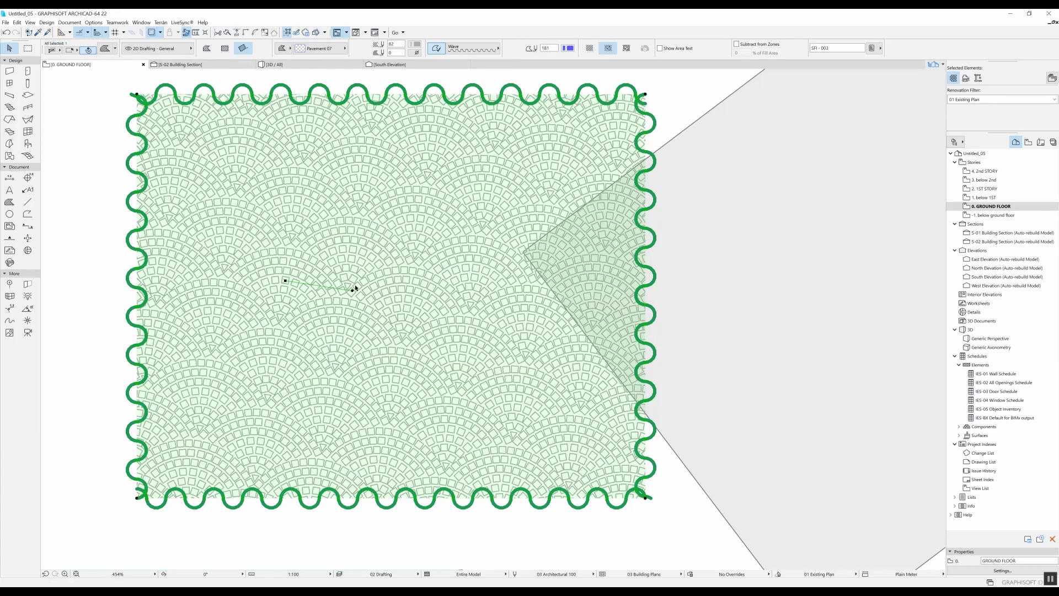
- Switch to Distorted Fill and place vertical and horizontal vectors to fan the pattern
click(627, 50)
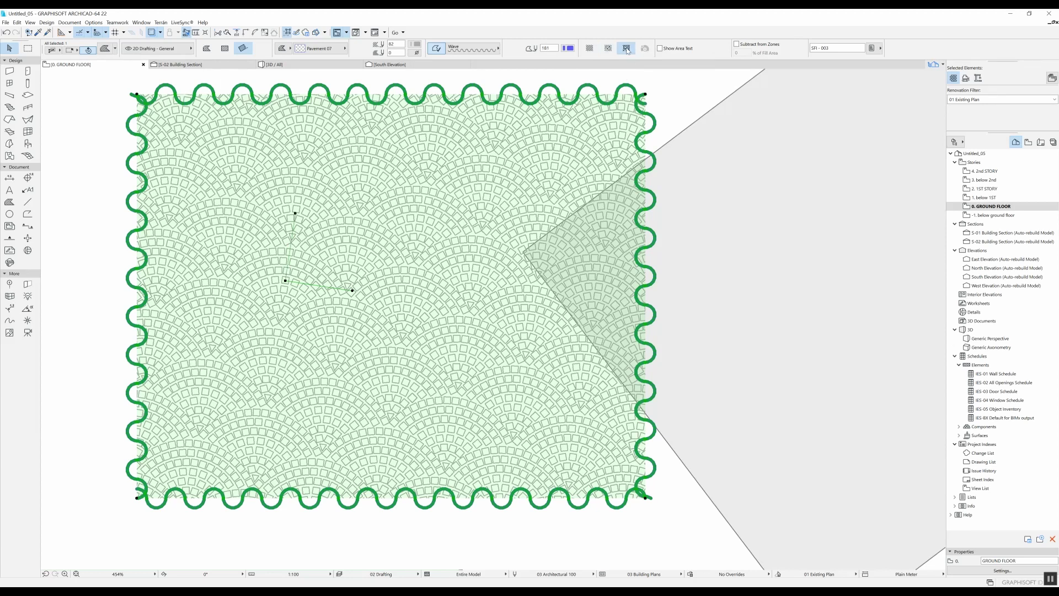
click(295, 213)
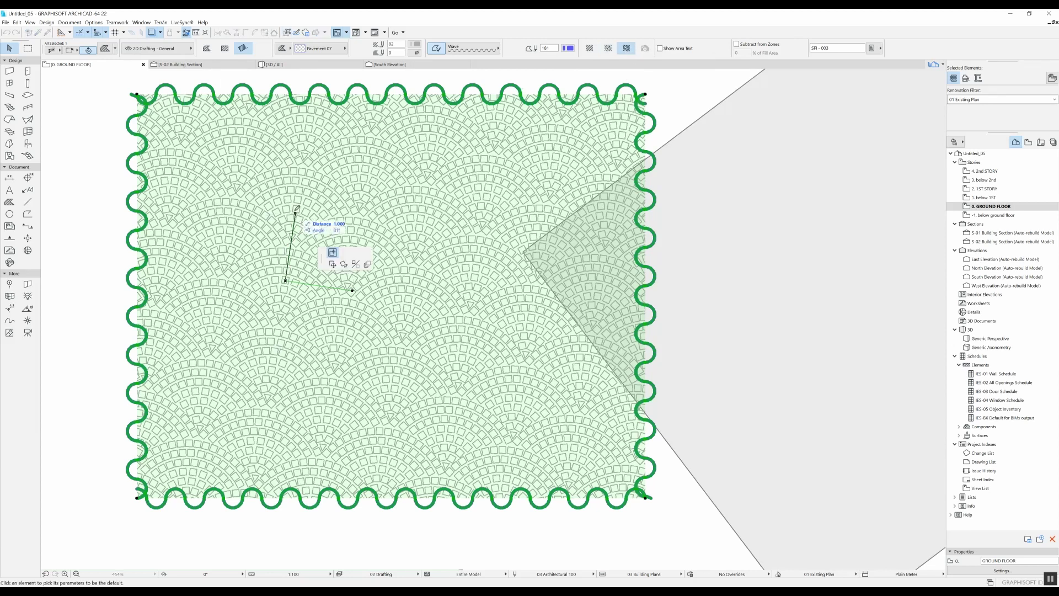
click(285, 161)
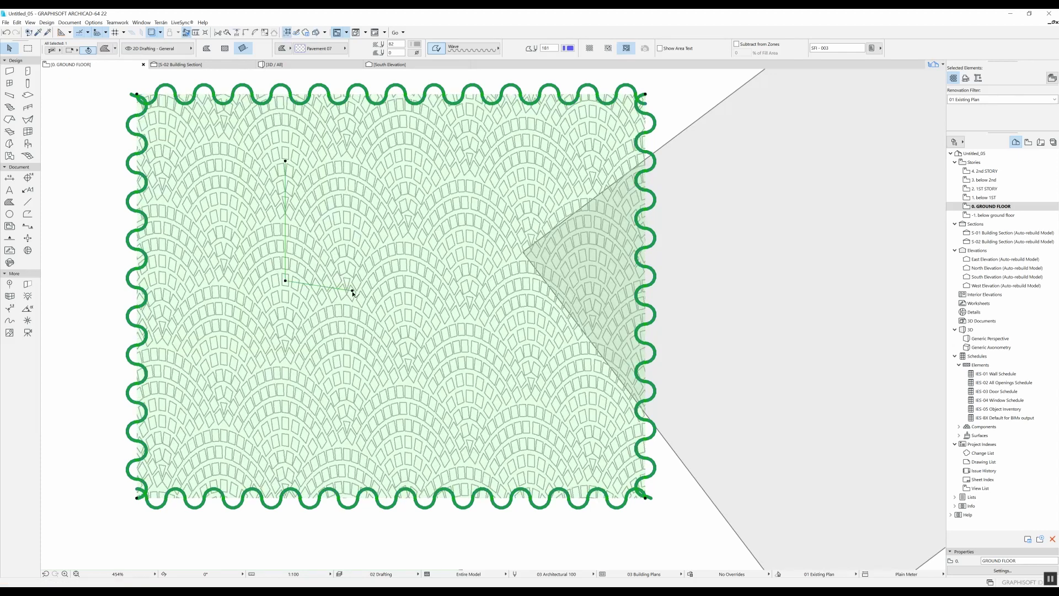
click(353, 292)
click(338, 281)
click(338, 280)
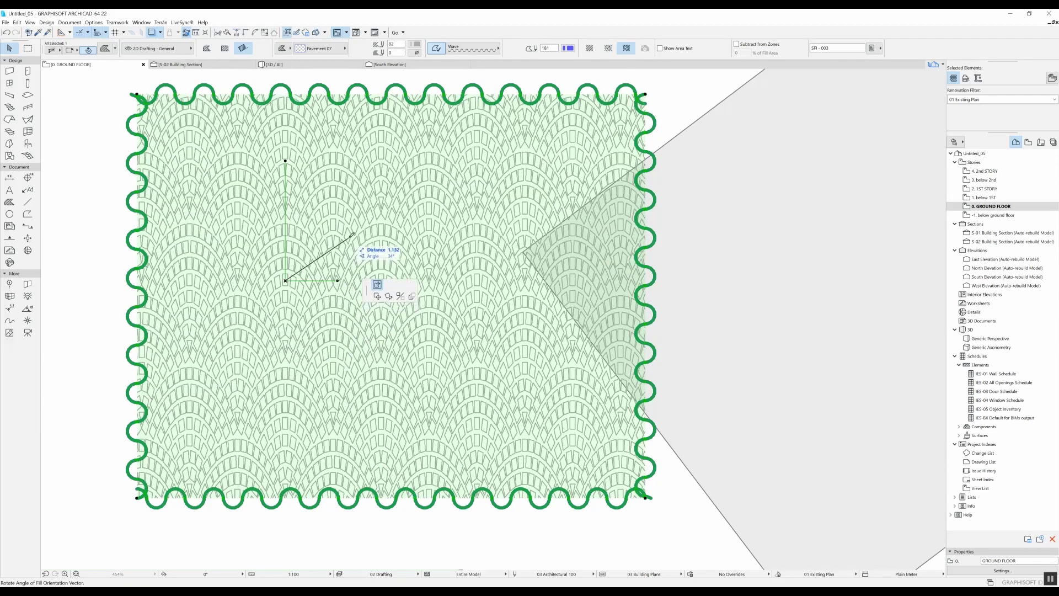
click(423, 282)
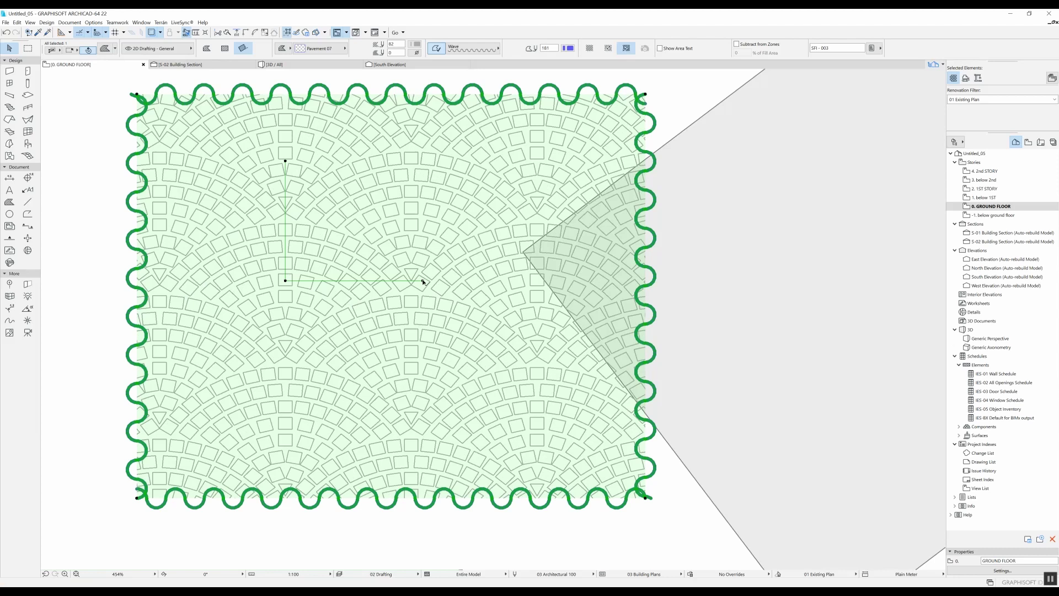
click(423, 282)
click(474, 281)
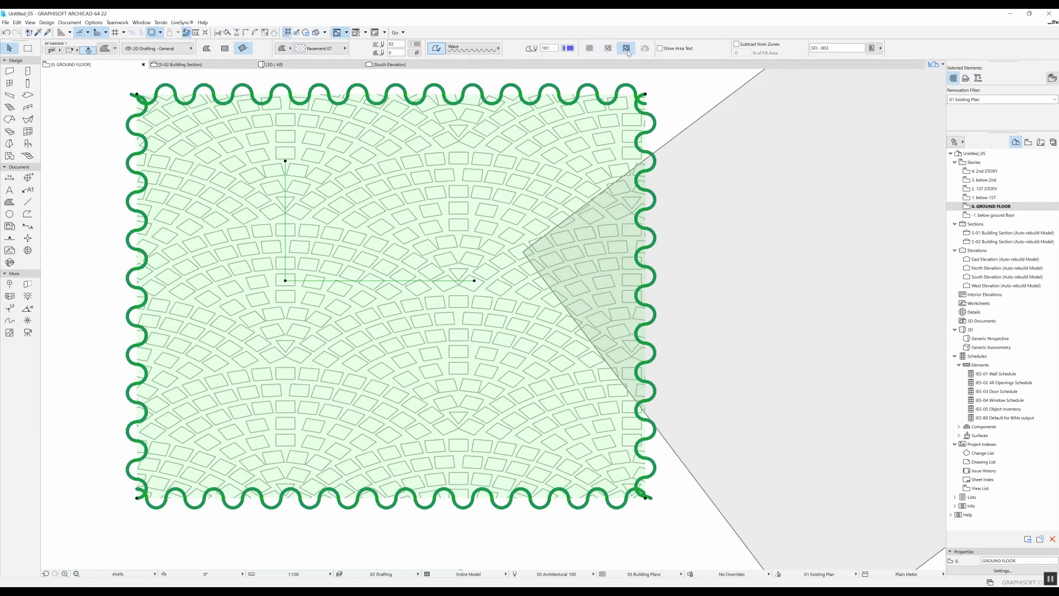
- Turn on Show Area Text so the fill is labelled 44.553 m², then deselect
scroll(496, 146, down, 3)
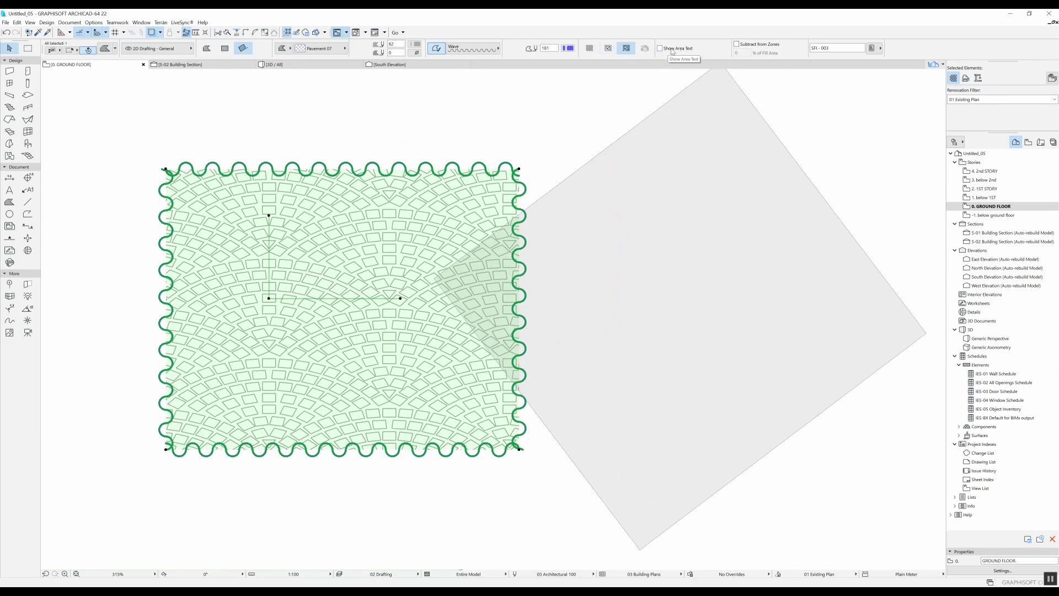
click(660, 48)
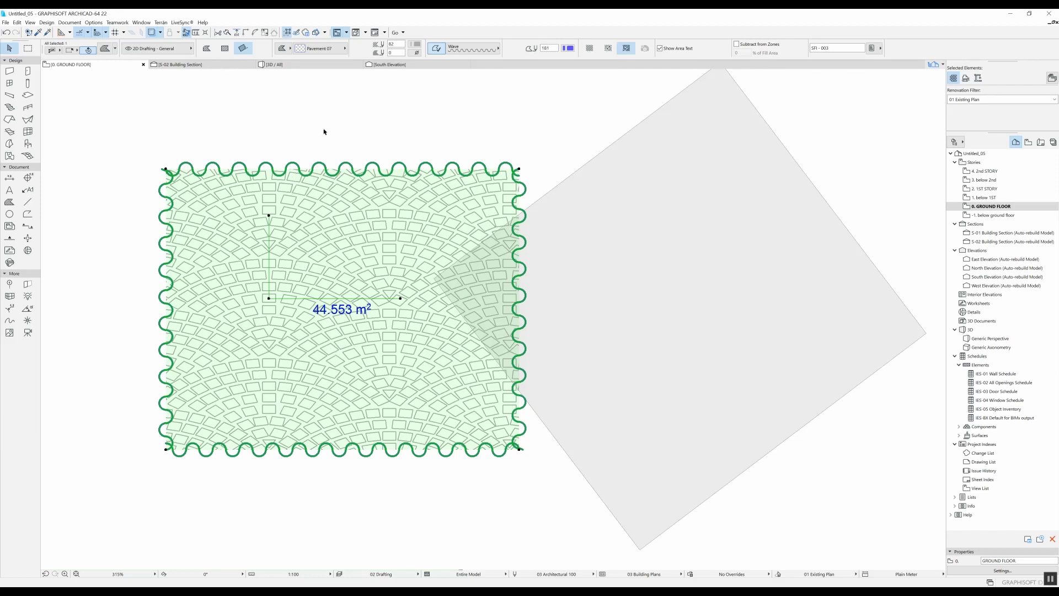
scroll(324, 131, down, 2)
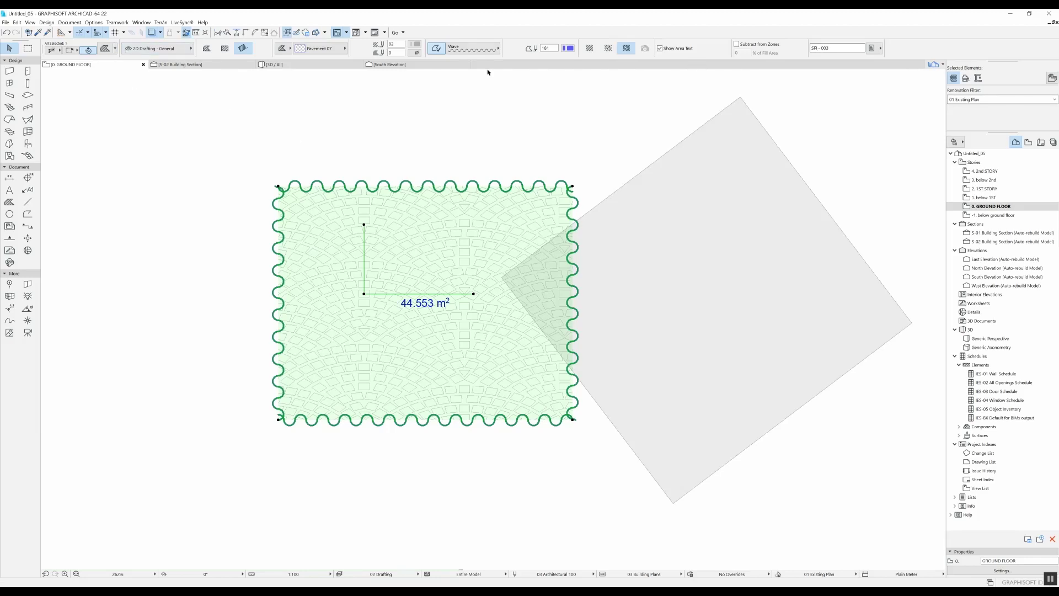
click(261, 134)
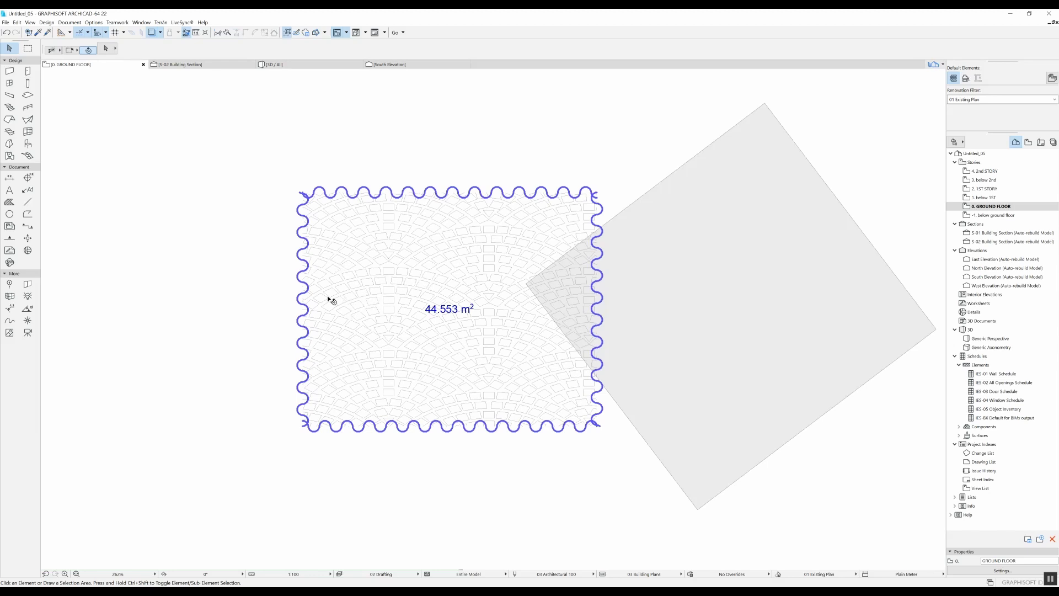
- Pan to the irregular polygon fill and select it
scroll(386, 270, down, 4)
middle_drag(279, 267, 655, 212)
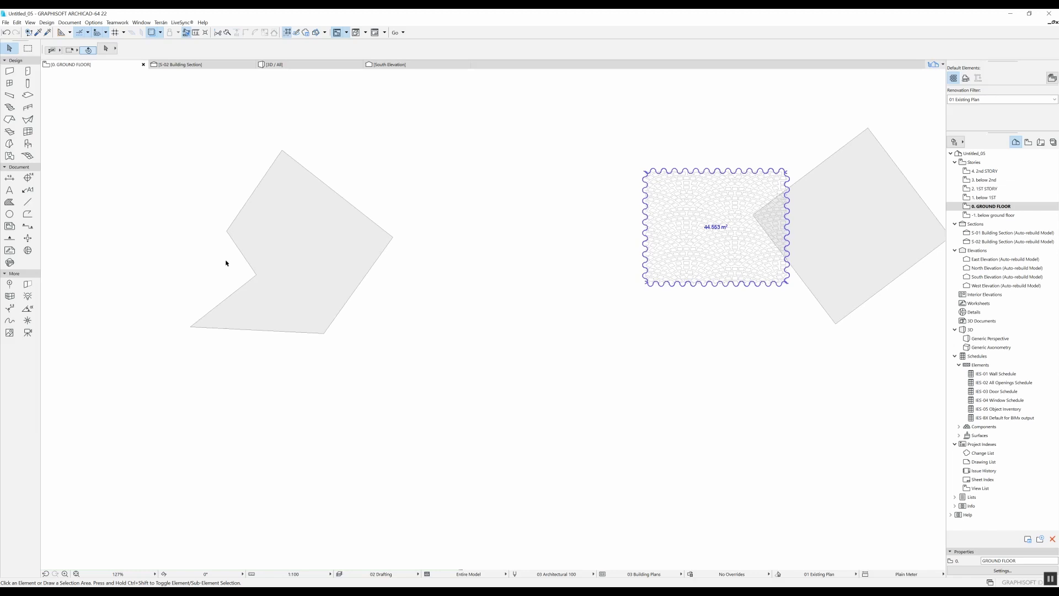
scroll(243, 259, up, 2)
middle_drag(272, 243, 404, 289)
scroll(432, 283, up, 2)
scroll(404, 288, down, 2)
alt+click(406, 227)
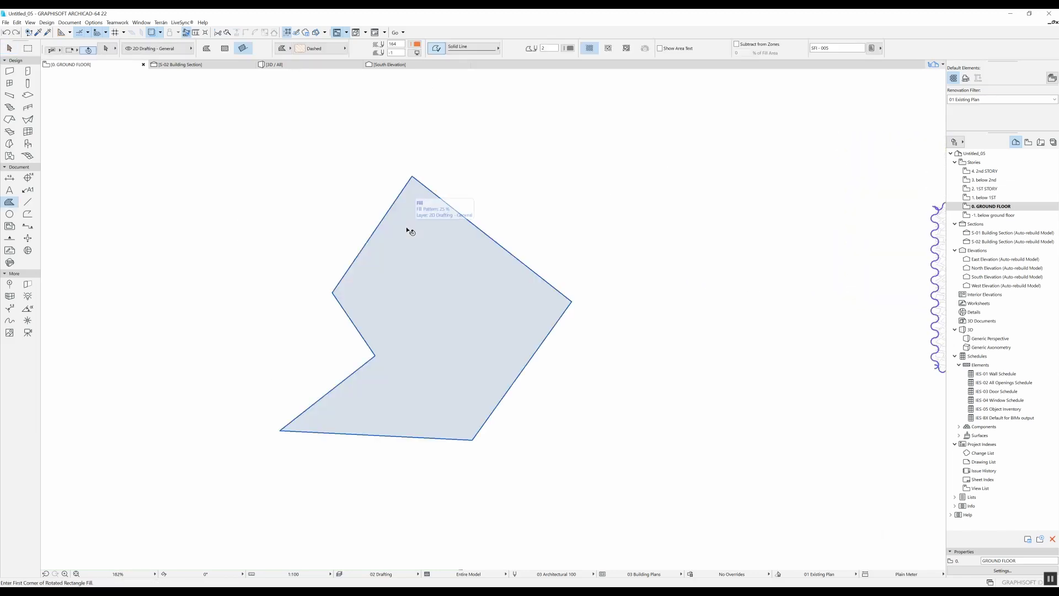
shift+click(407, 228)
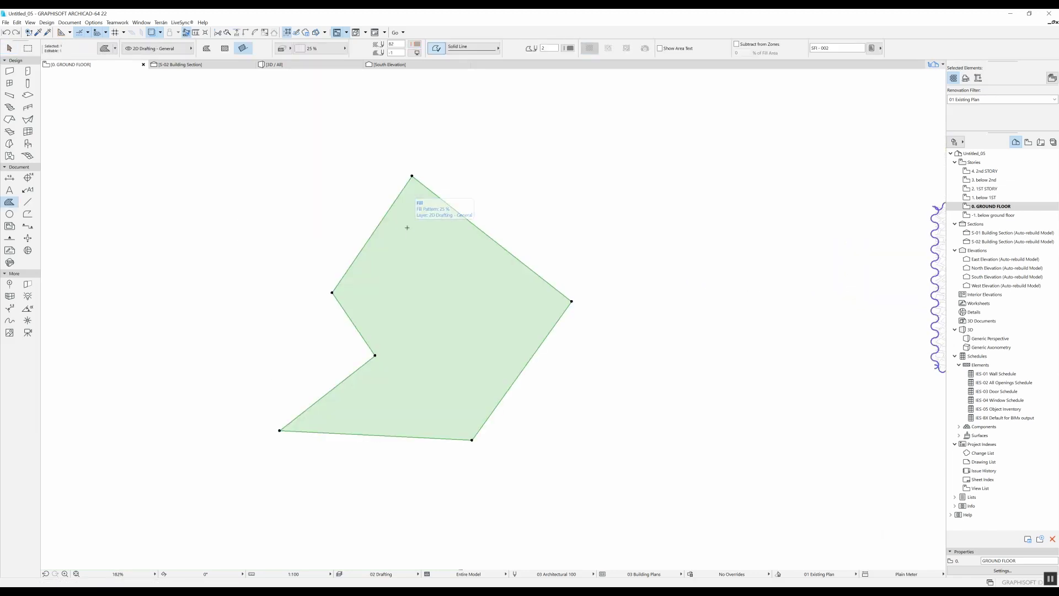
click(8, 202)
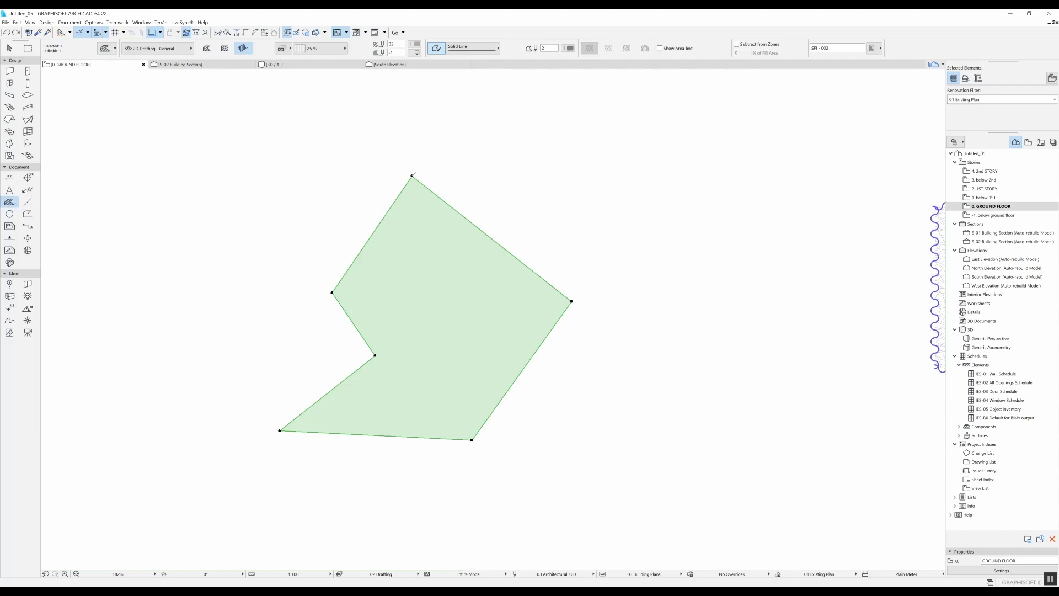
- Raise the polygon's top corner, nudge the right corner inward, and pick the top node for Fillet/Chamfer
click(412, 175)
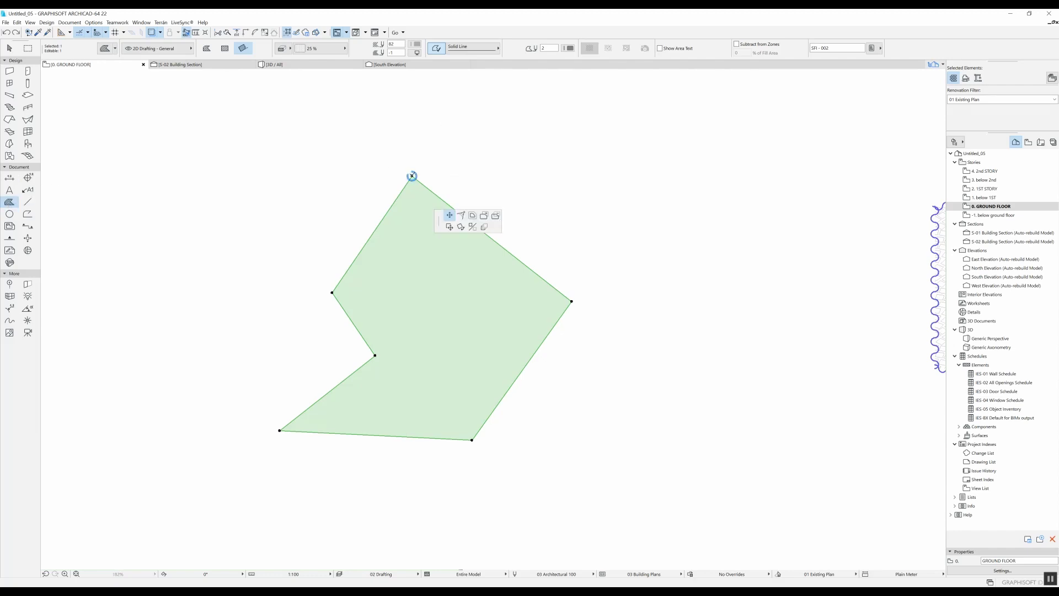
click(361, 130)
click(361, 131)
click(461, 138)
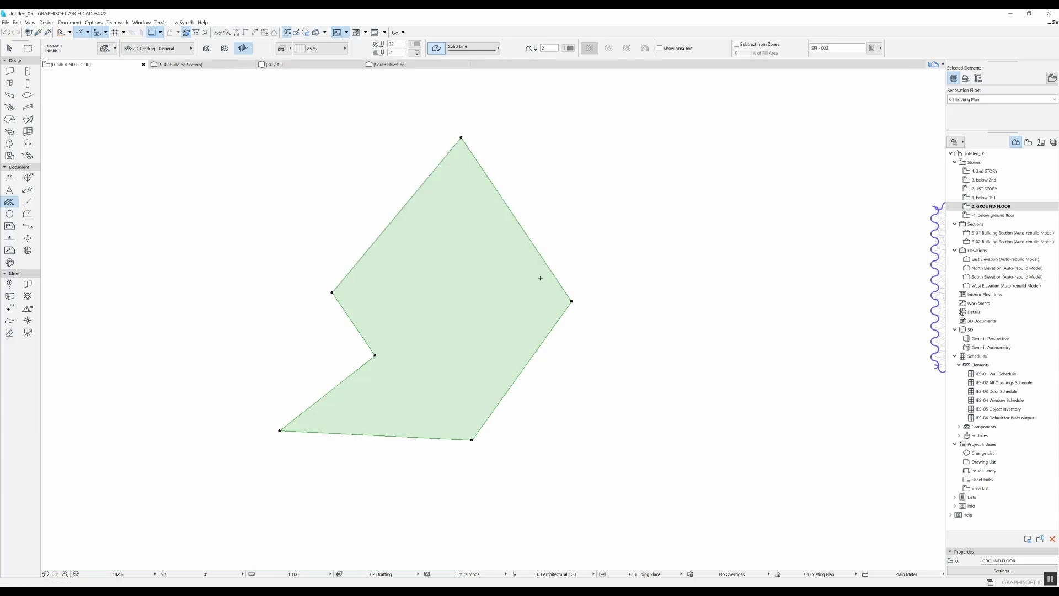
click(572, 301)
click(560, 300)
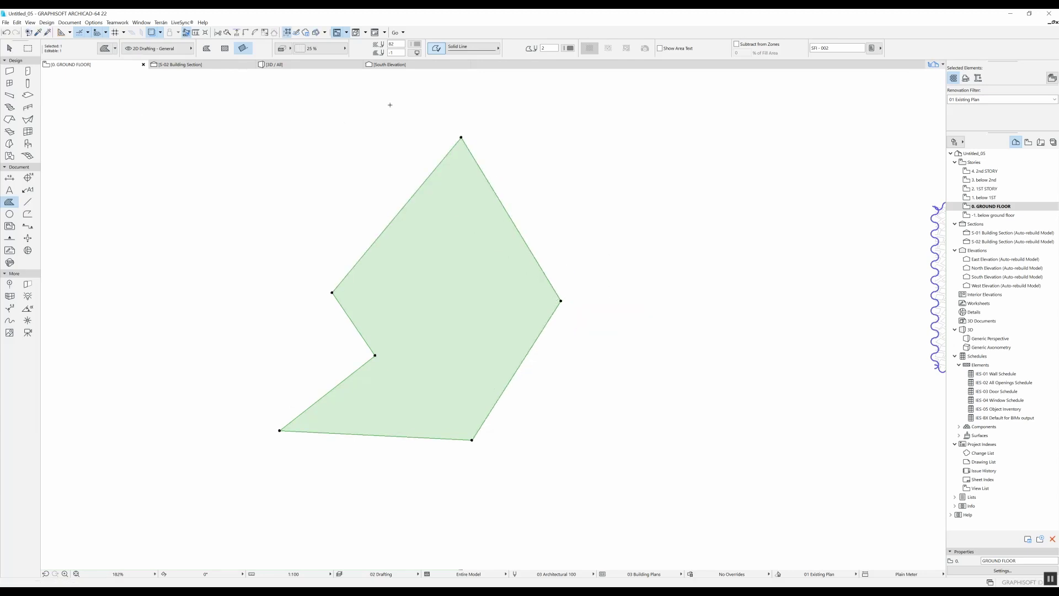
click(460, 137)
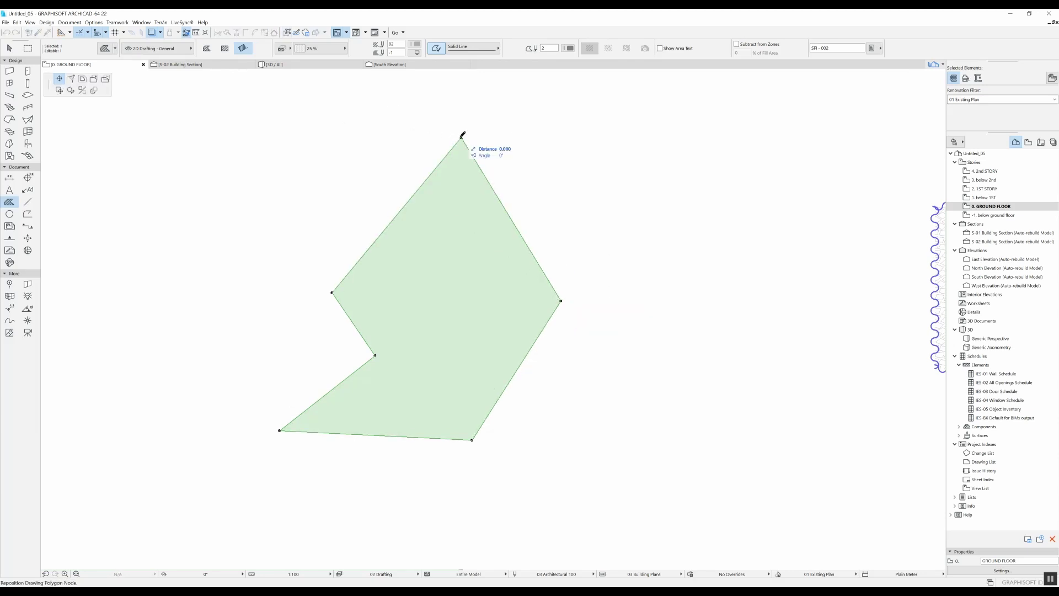
- Round the green fill's top corner into an arc and offset all its edges slightly
click(71, 80)
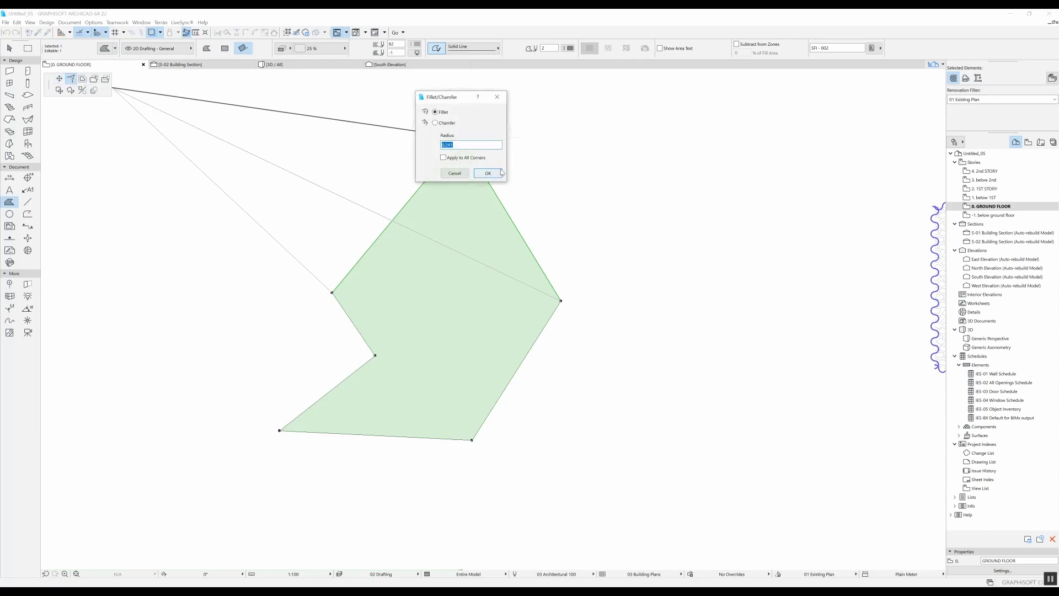
click(488, 173)
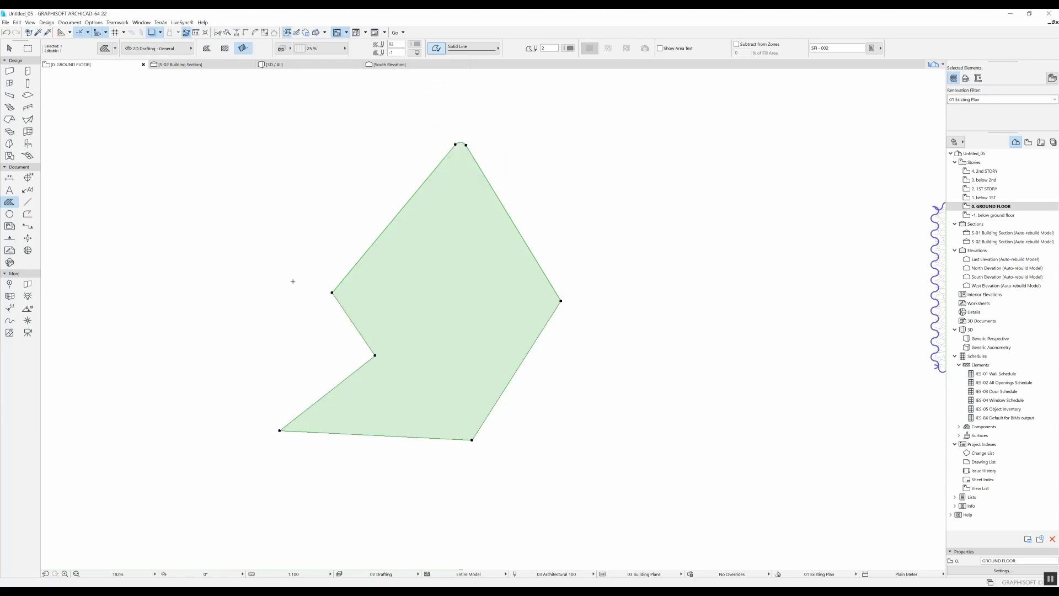
click(332, 293)
click(82, 78)
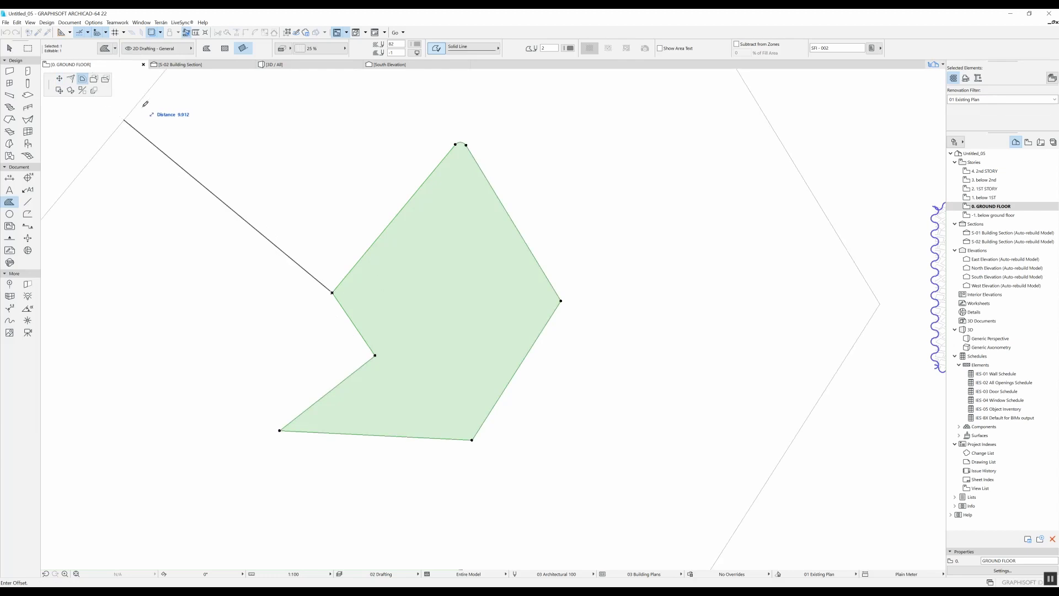
click(334, 262)
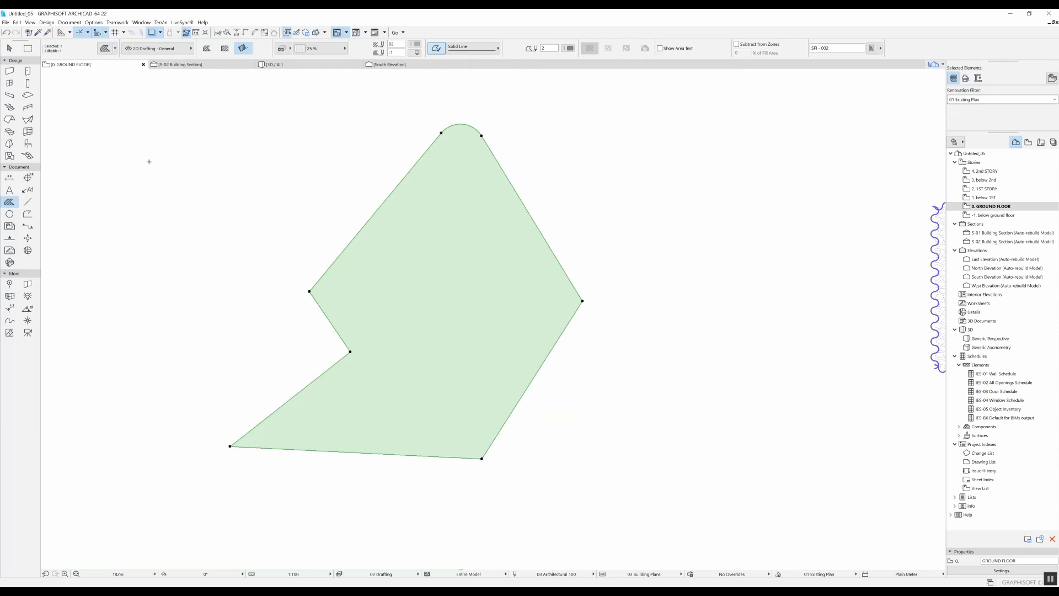
click(378, 222)
- Offset the whole fill outline inward, then back outward again
click(431, 248)
middle_drag(431, 248, 467, 271)
click(418, 247)
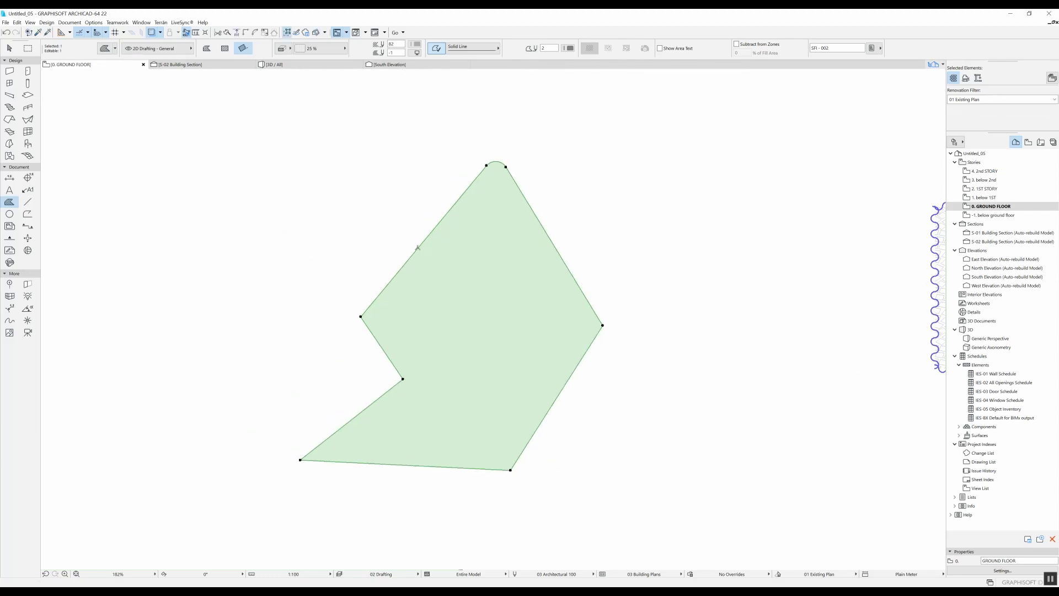
click(309, 291)
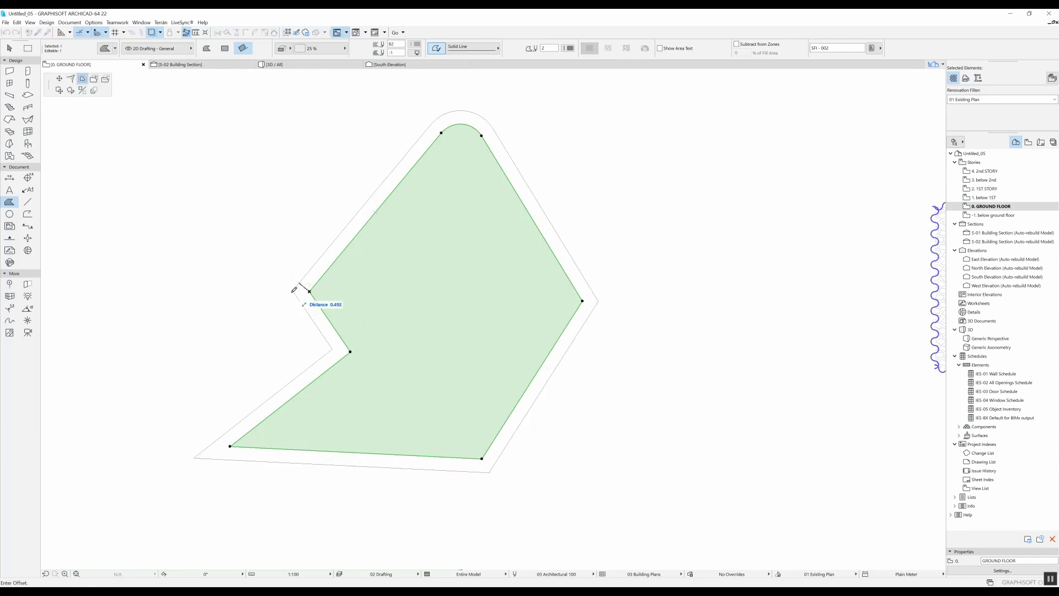
click(301, 288)
- Push the upper-left edge far outward into a long pointed arm
click(324, 263)
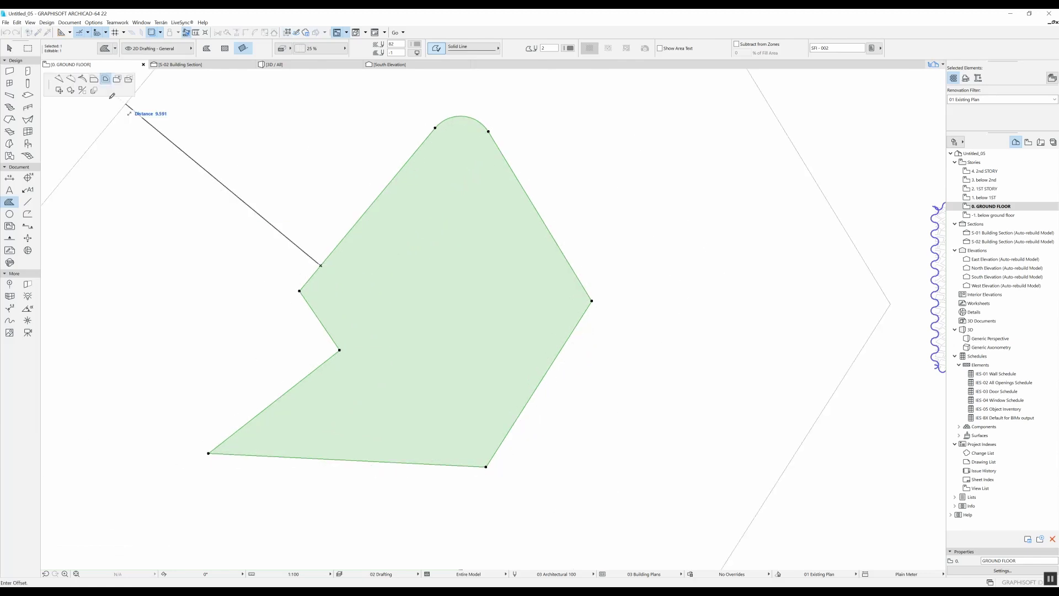
click(94, 79)
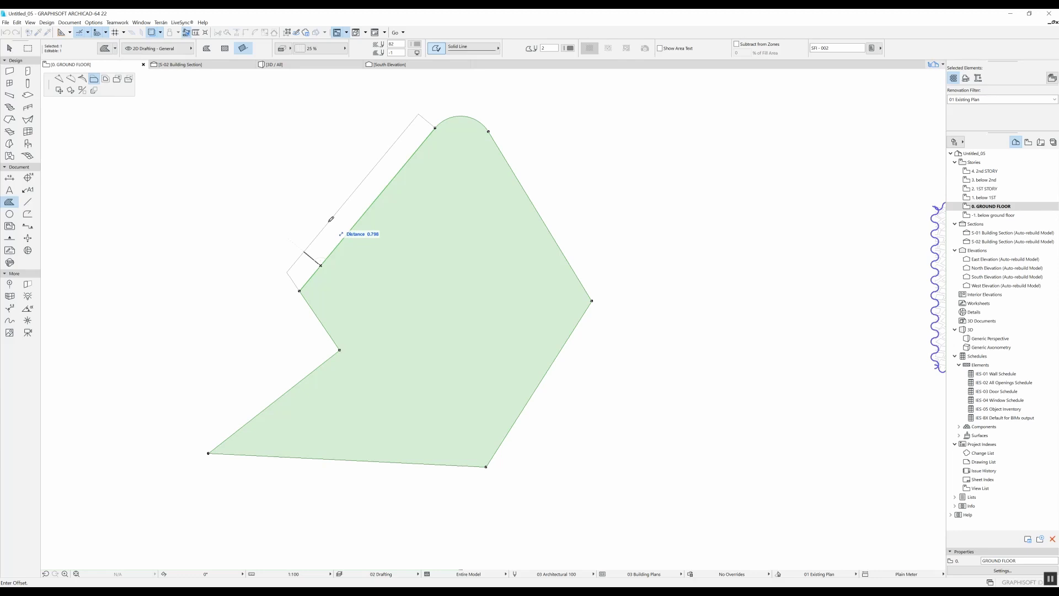
click(310, 245)
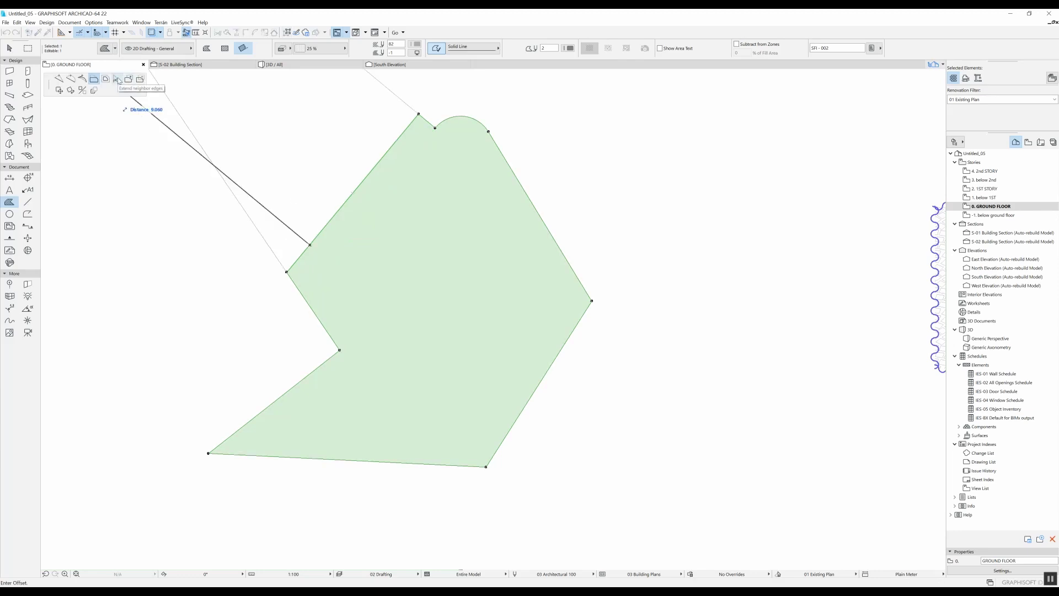
click(117, 81)
scroll(289, 220, down, 5)
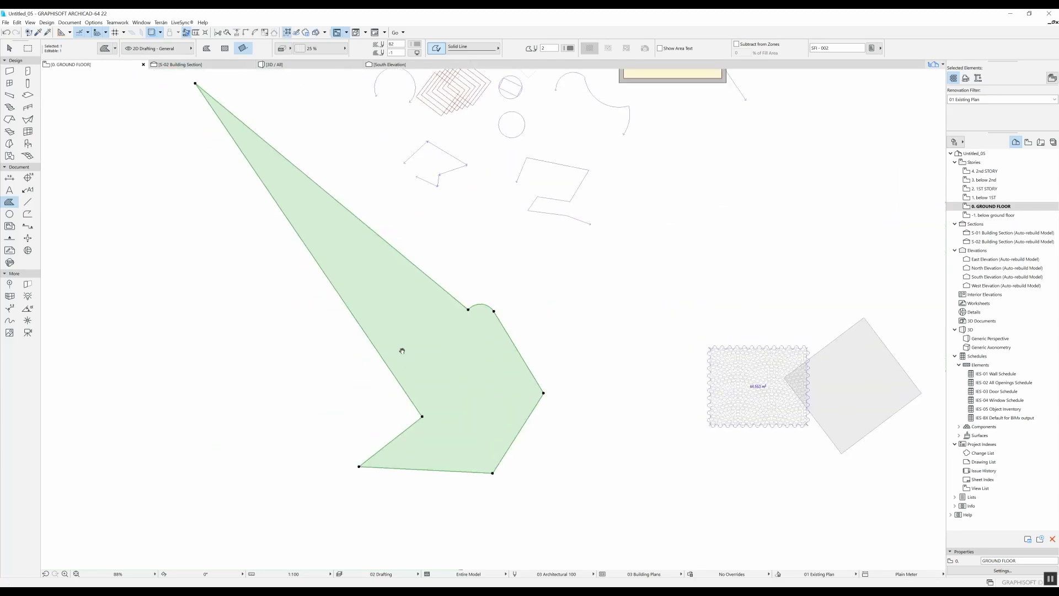
scroll(452, 365, up, 3)
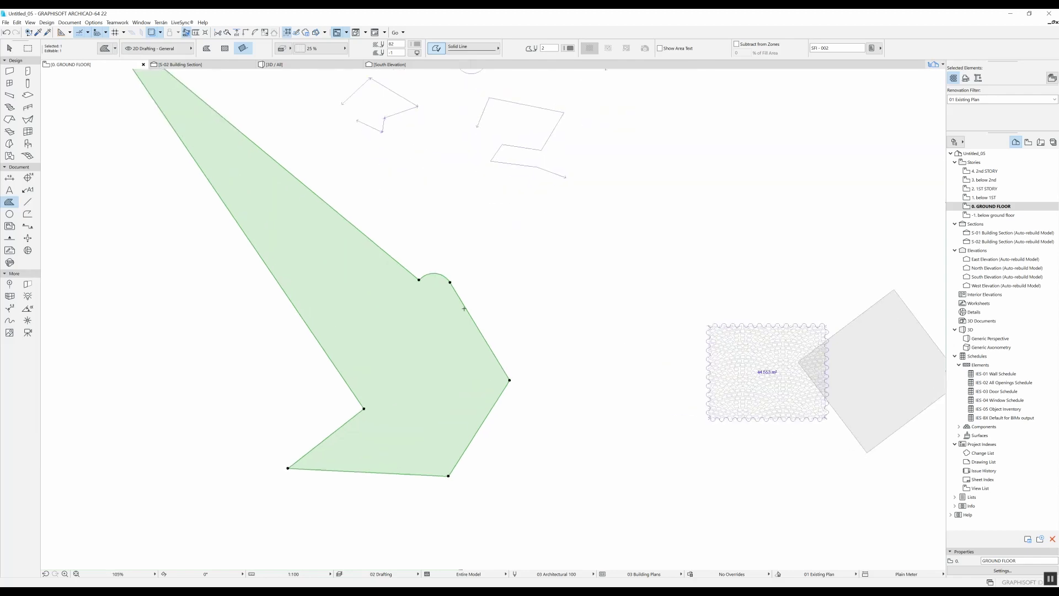
middle_drag(451, 365, 435, 332)
scroll(447, 304, up, 3)
click(413, 223)
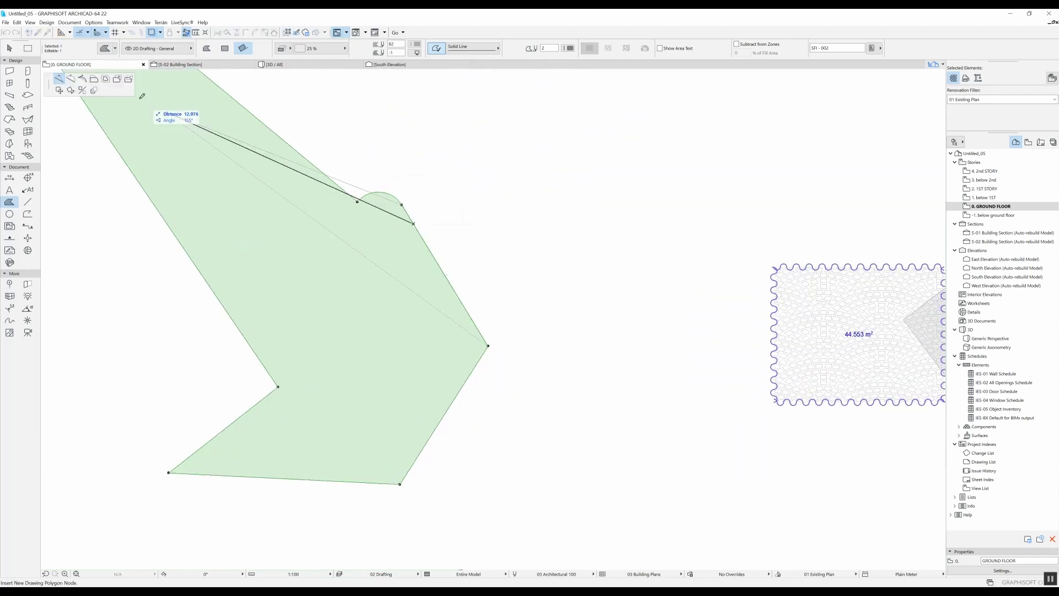
- Add two rotated rectangles to the green fill along its right-side edges
click(117, 80)
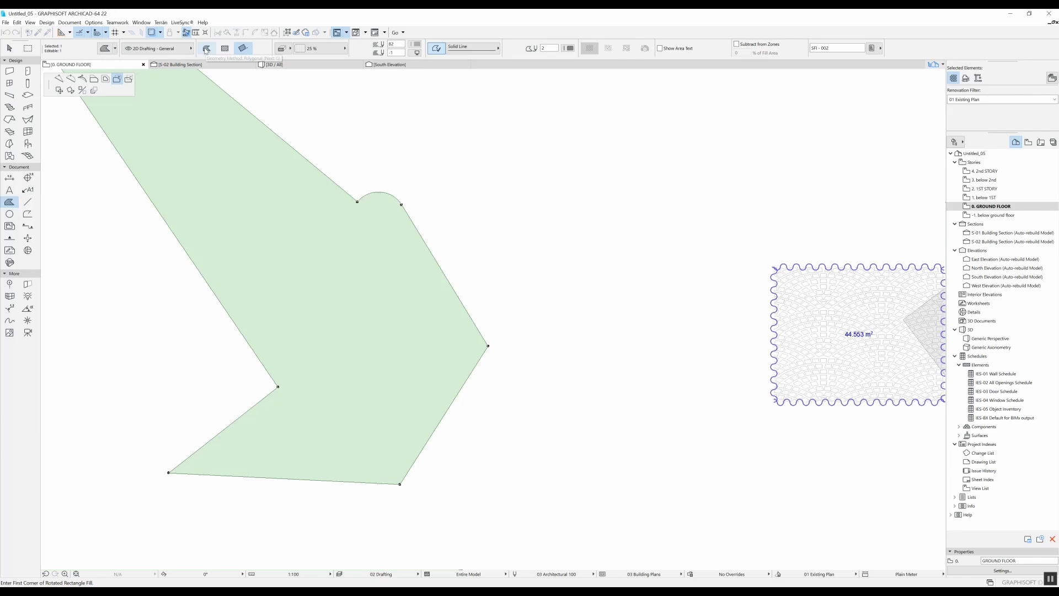
click(402, 205)
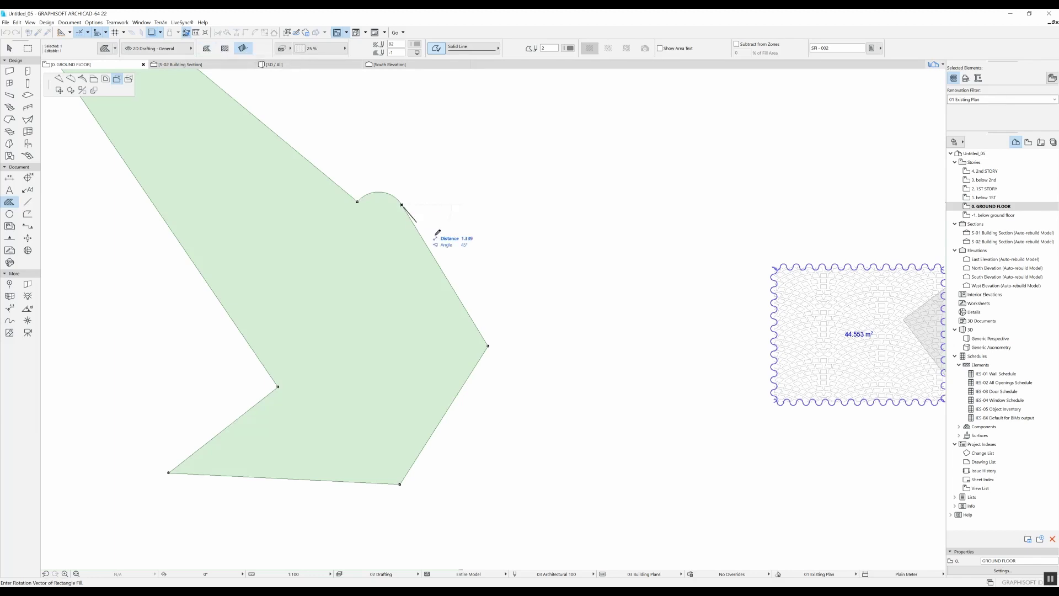
click(488, 346)
click(556, 304)
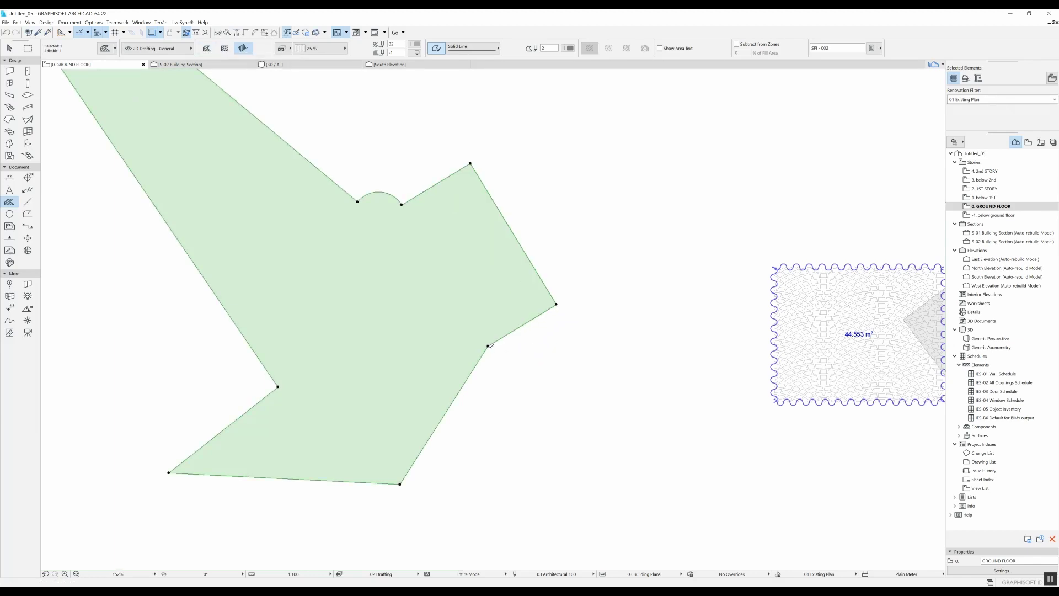
click(488, 346)
click(556, 304)
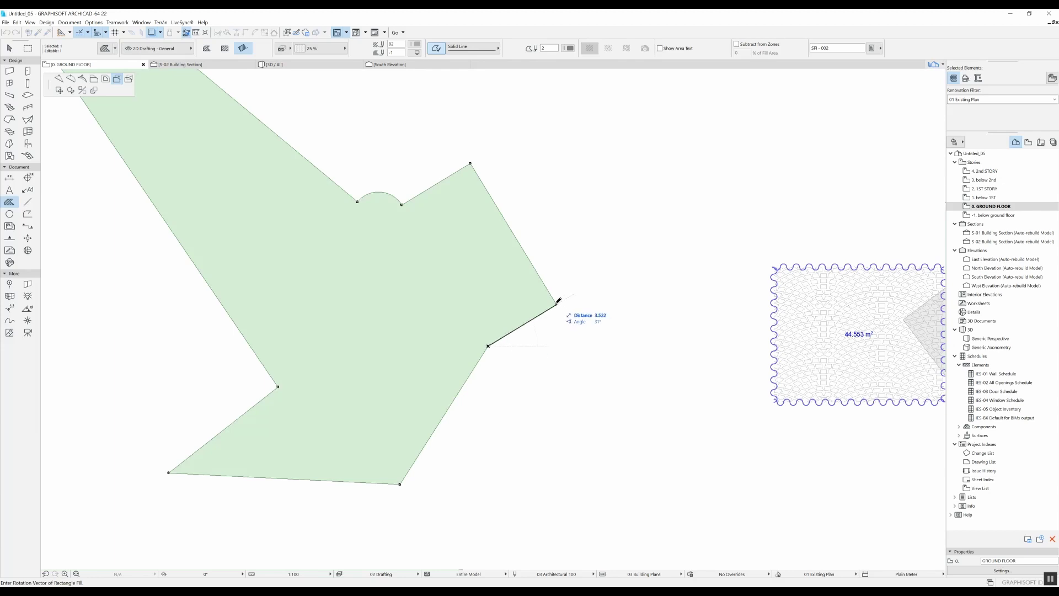
click(591, 362)
- Add a jagged polygonal extension with a pointed arm and a narrow downward spike
click(506, 222)
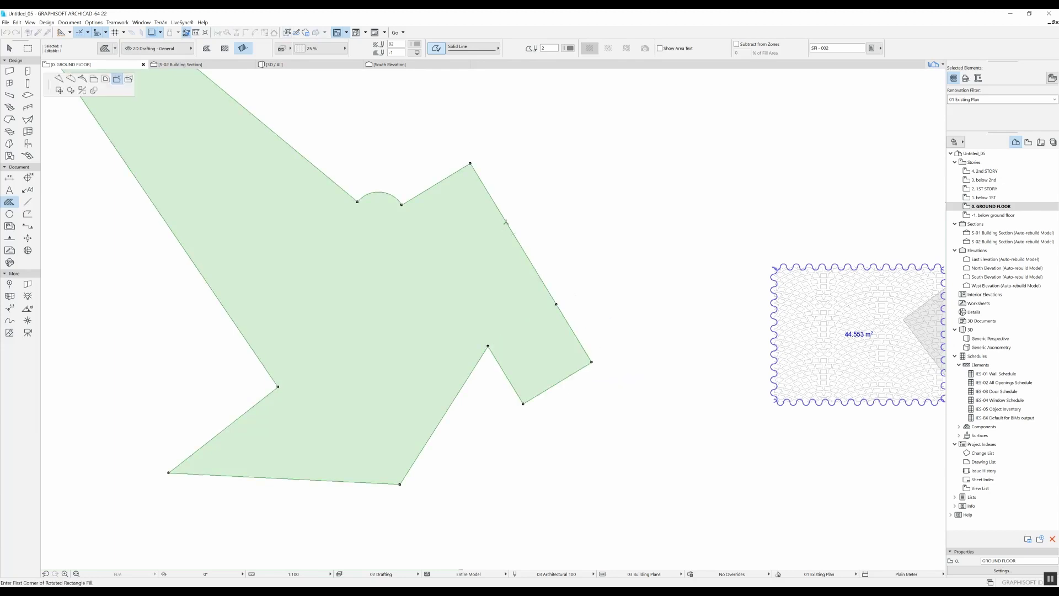
click(206, 49)
click(470, 163)
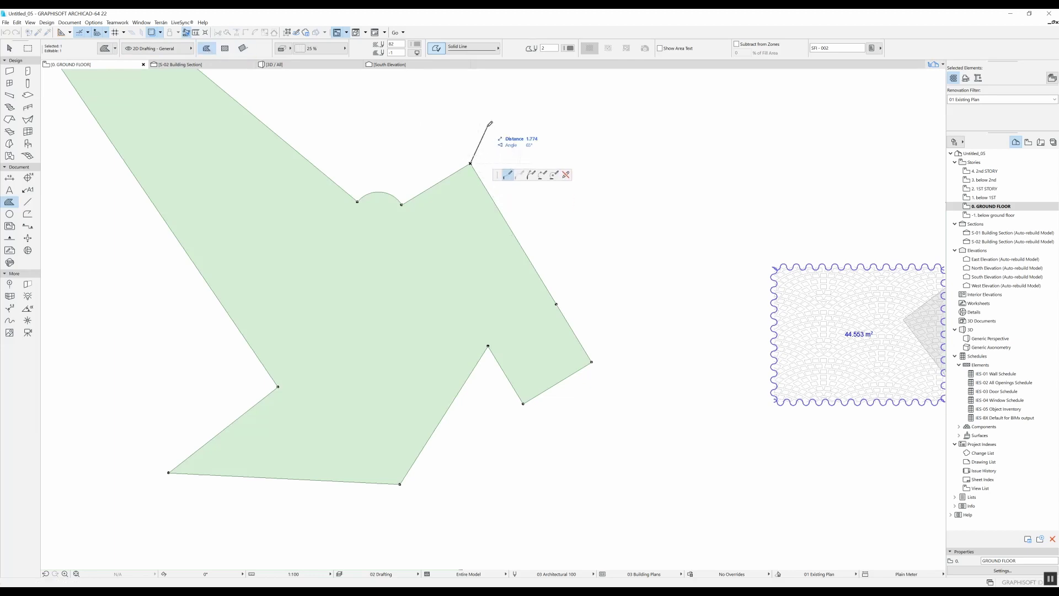
click(487, 128)
click(586, 172)
click(557, 202)
click(682, 265)
click(630, 290)
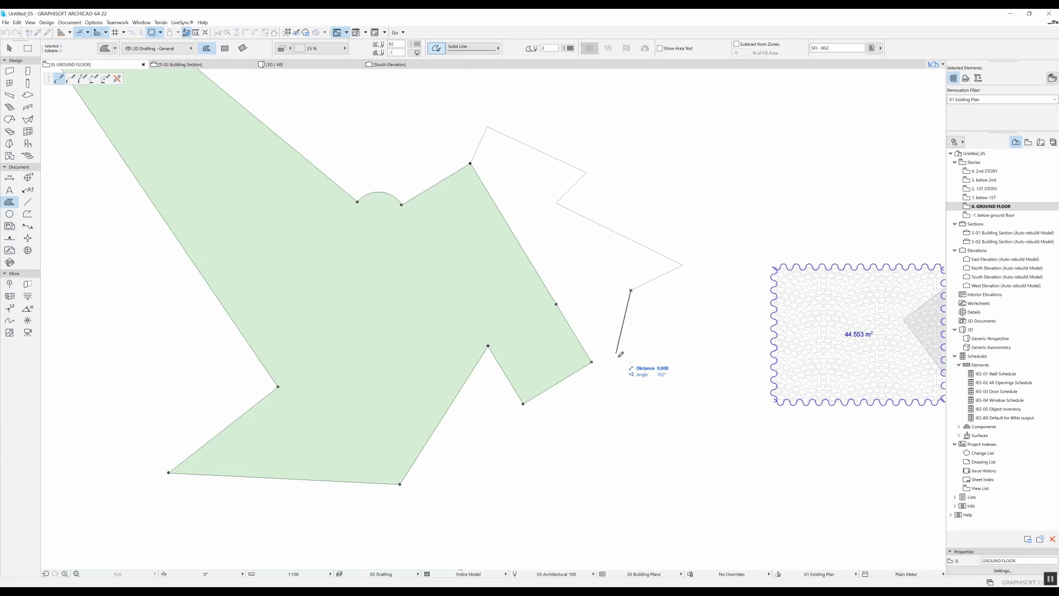
click(614, 372)
click(602, 289)
click(537, 240)
click(520, 247)
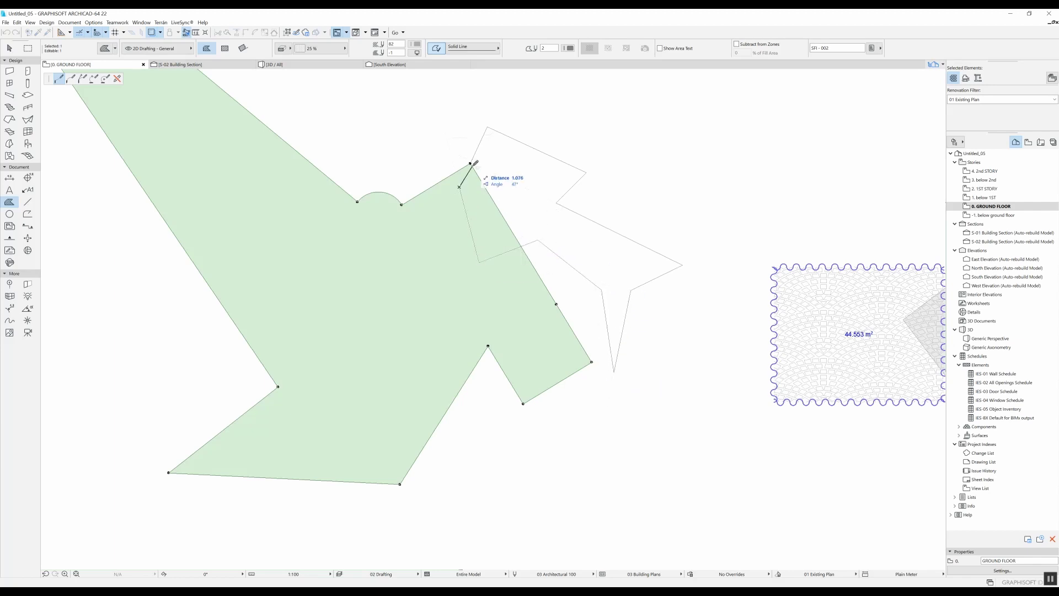
click(470, 164)
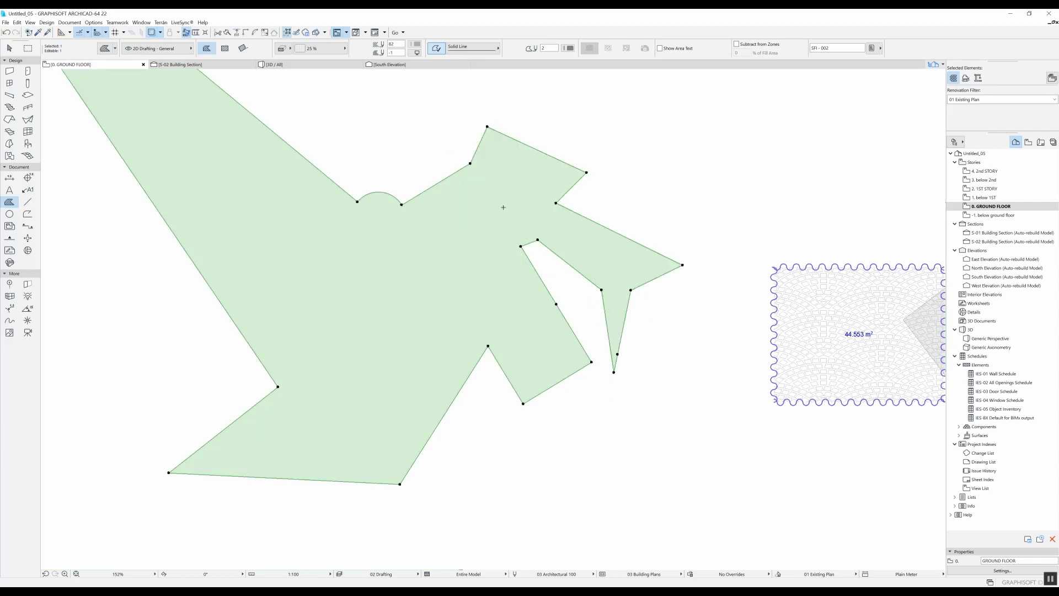
scroll(531, 214, down, 3)
scroll(590, 275, up, 3)
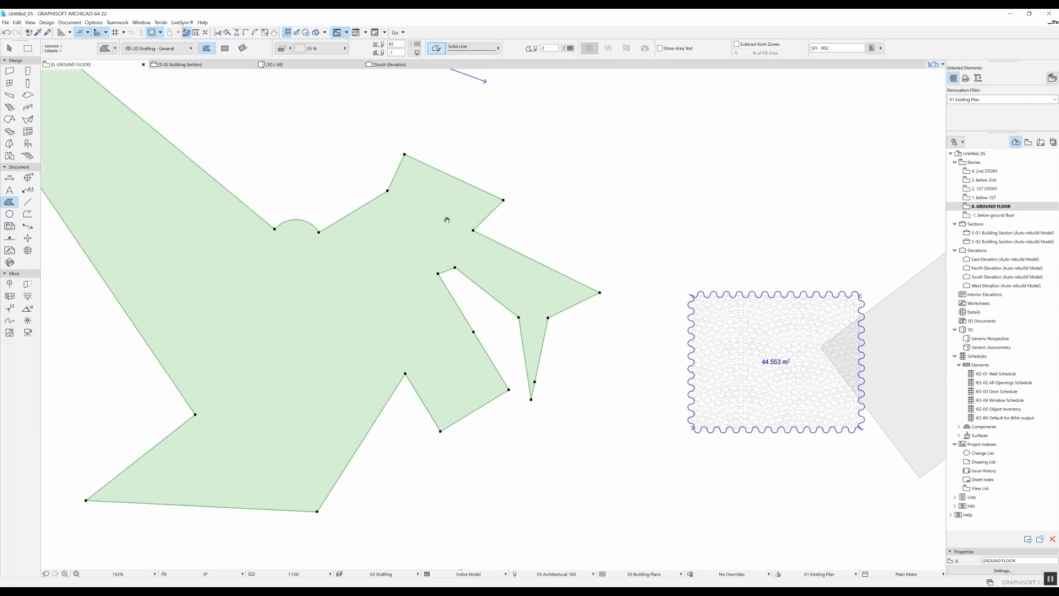
- Subtract a polygon from the middle of the green fill to cut a hole
scroll(399, 156, down, 2)
scroll(411, 229, up, 2)
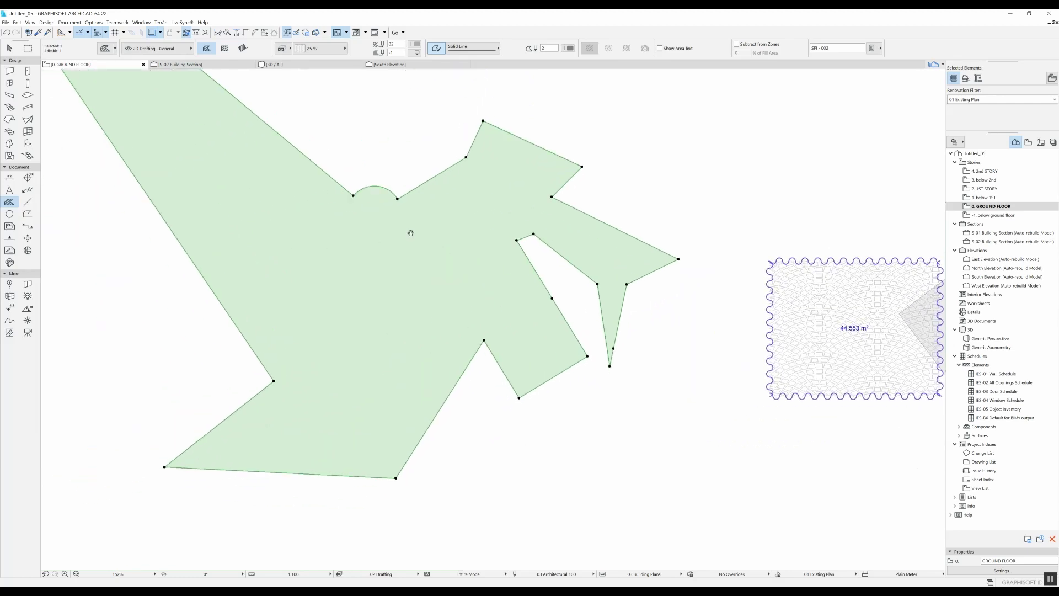
scroll(431, 246, down, 1)
scroll(433, 202, up, 1)
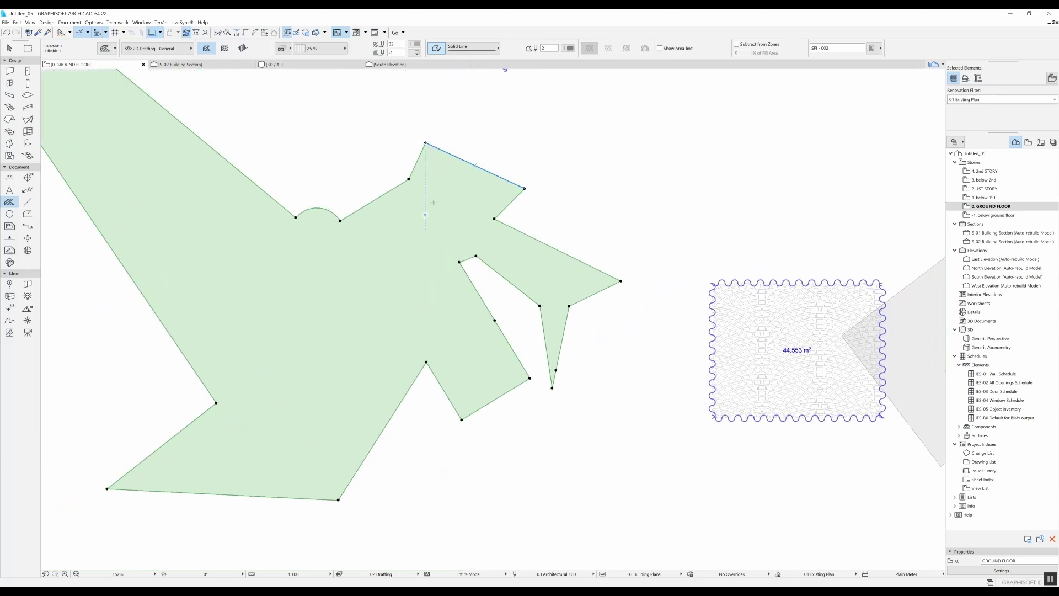
click(427, 143)
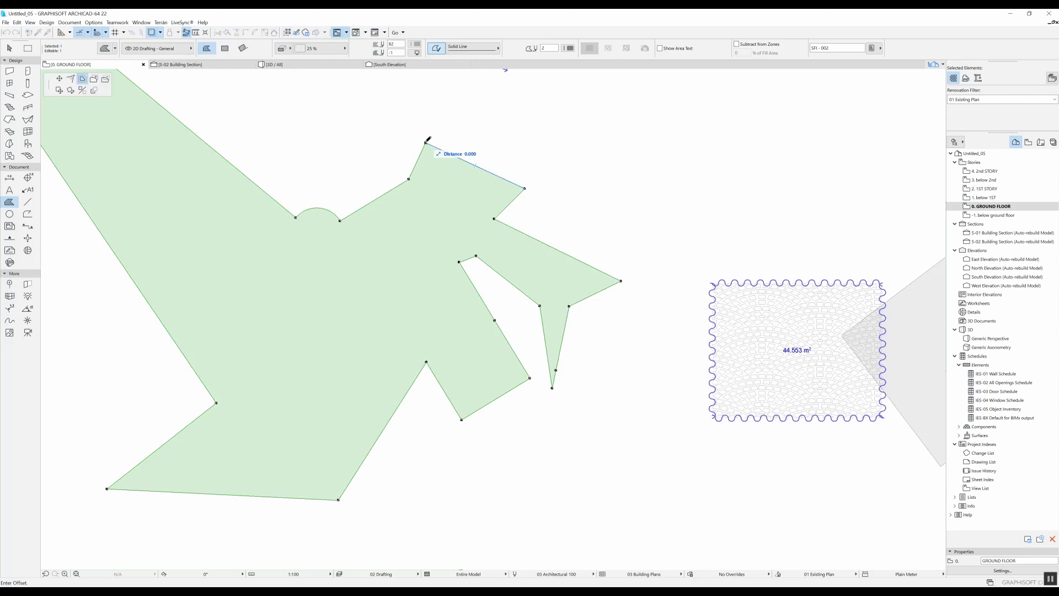
click(106, 81)
click(379, 260)
click(290, 263)
click(312, 355)
click(408, 340)
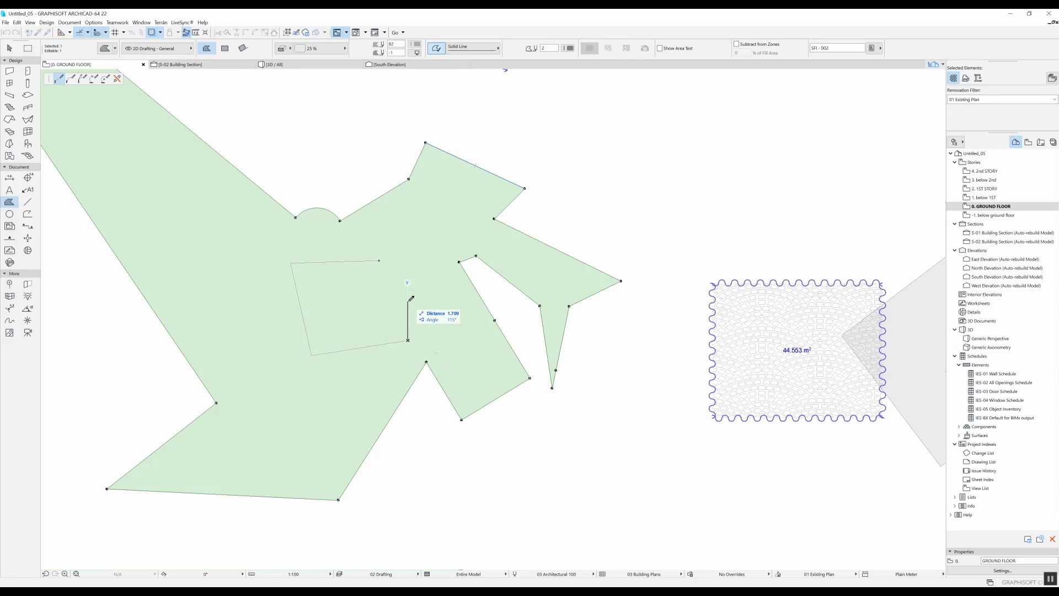
click(407, 301)
click(367, 287)
click(379, 260)
middle_drag(234, 285, 373, 320)
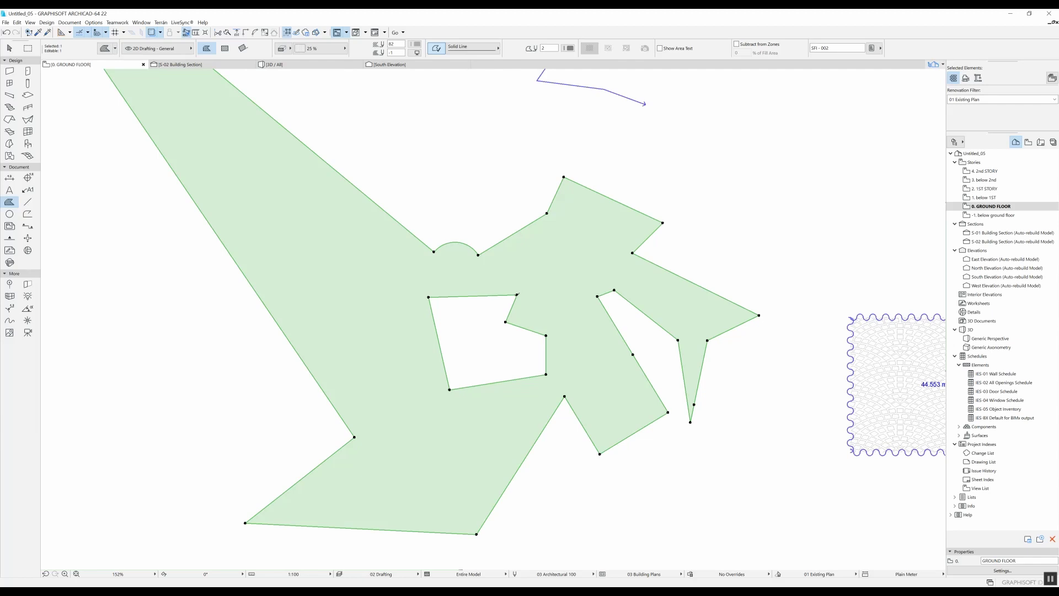
- Offset the hole's edges outward to enlarge it slightly, then deselect the fill
click(517, 295)
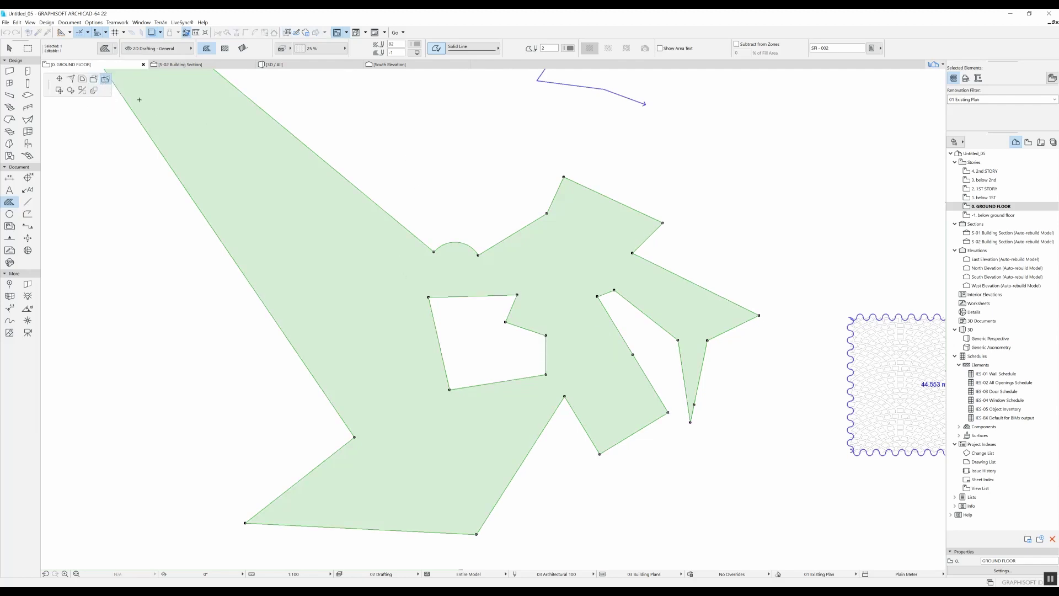
click(82, 78)
click(494, 277)
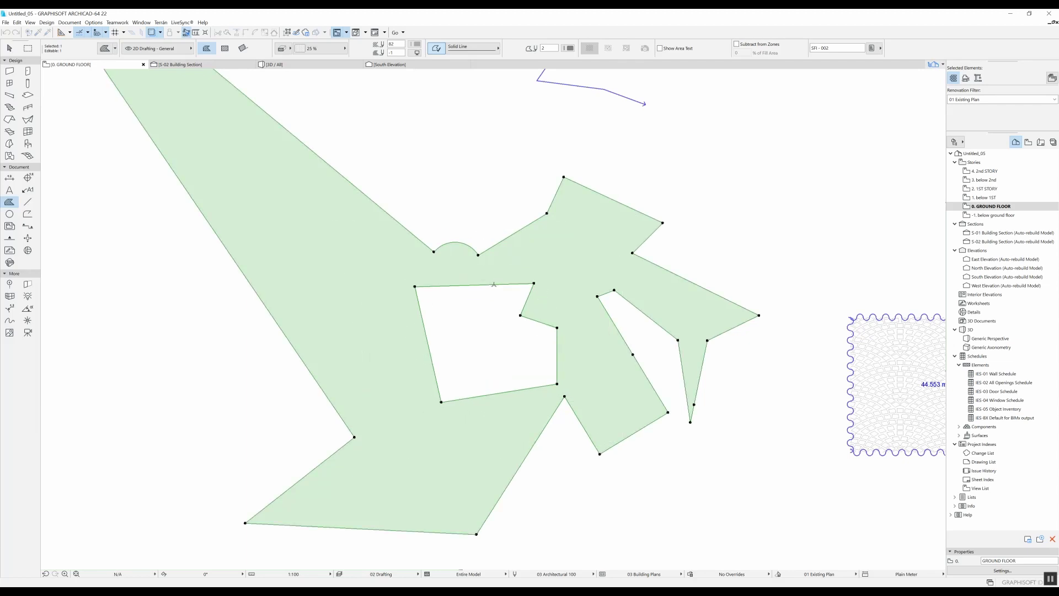
key(Escape)
scroll(469, 276, down, 2)
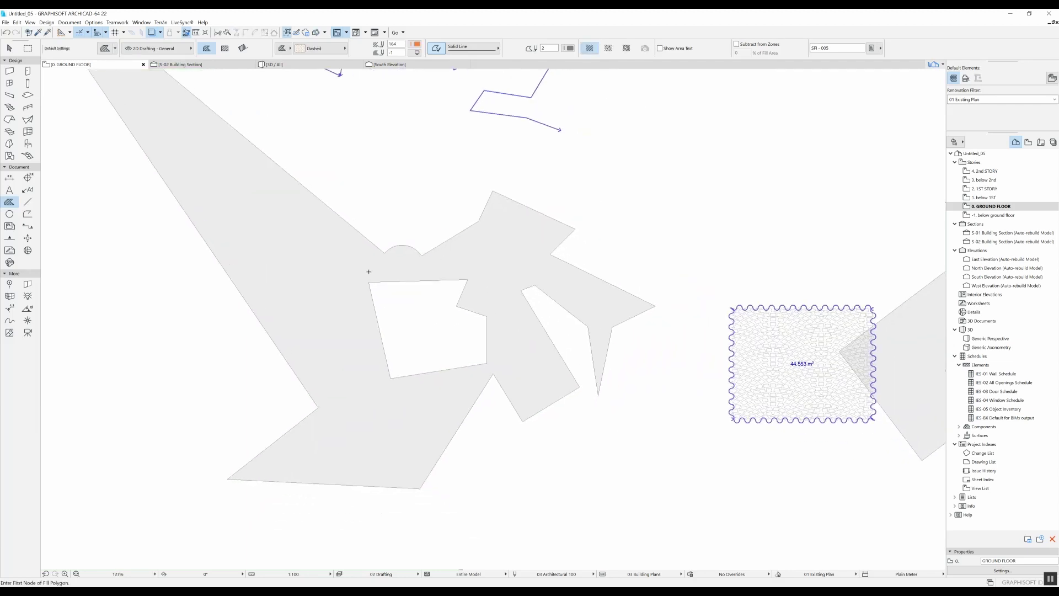
- Draw an arrowed zigzag polyline across the fill's upper area
click(27, 202)
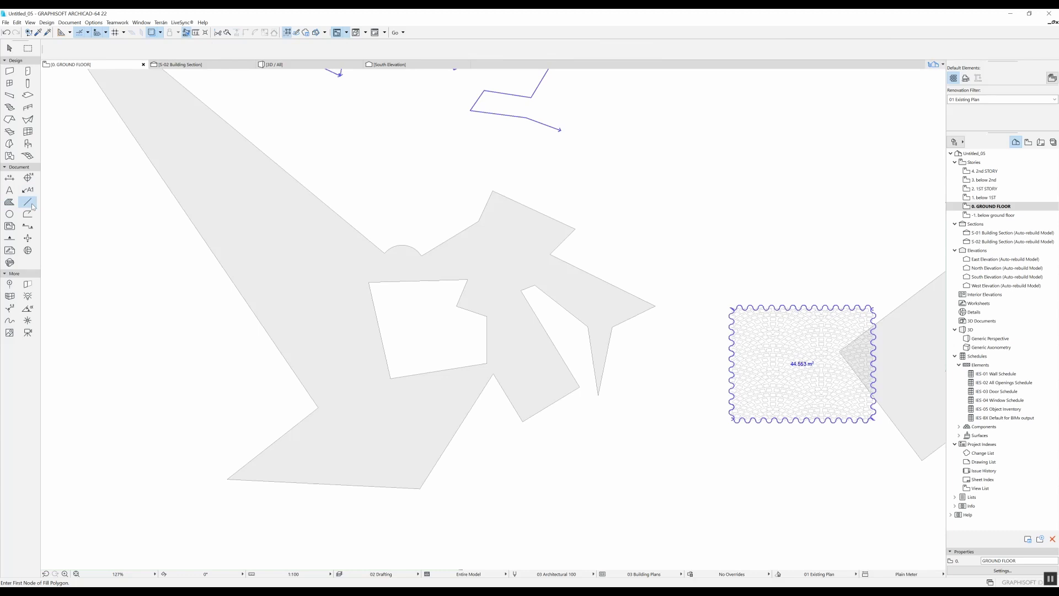
middle_drag(217, 278, 286, 300)
click(262, 280)
click(393, 163)
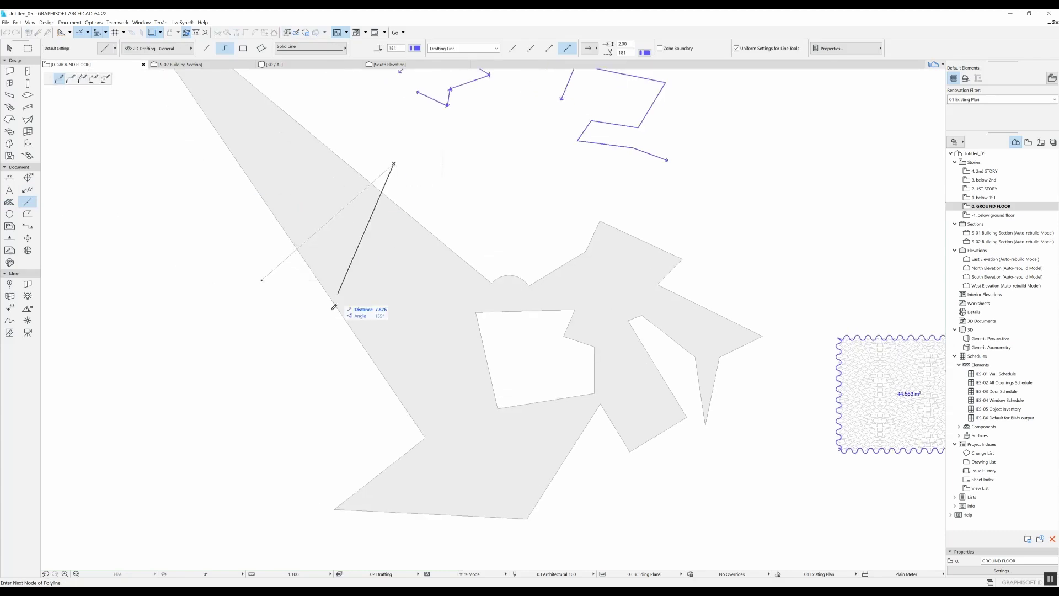
click(328, 349)
click(396, 278)
click(448, 301)
click(406, 318)
click(459, 395)
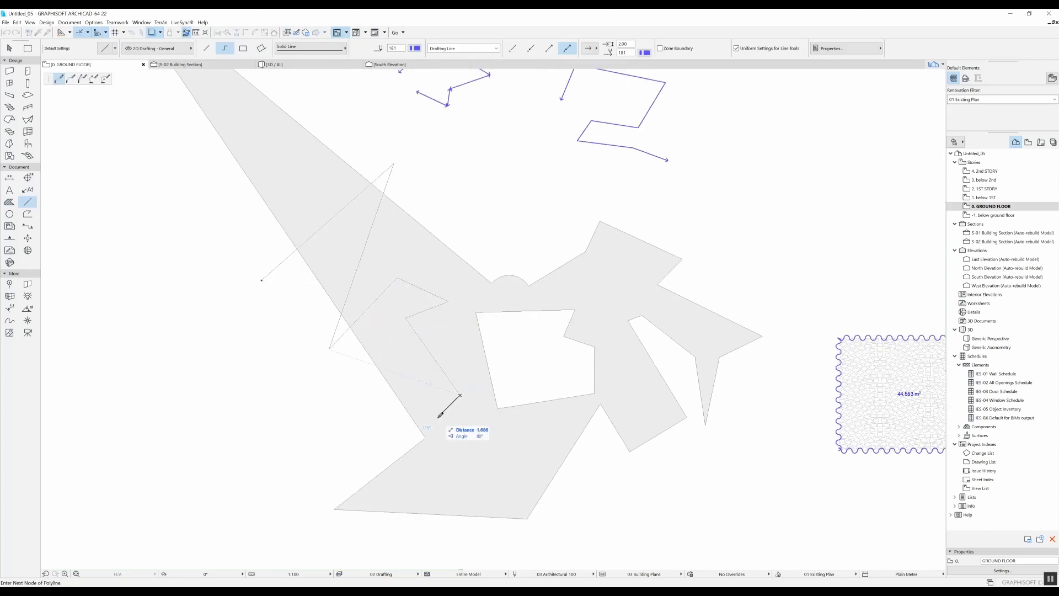
click(438, 417)
click(483, 426)
click(483, 425)
middle_drag(484, 426, 435, 385)
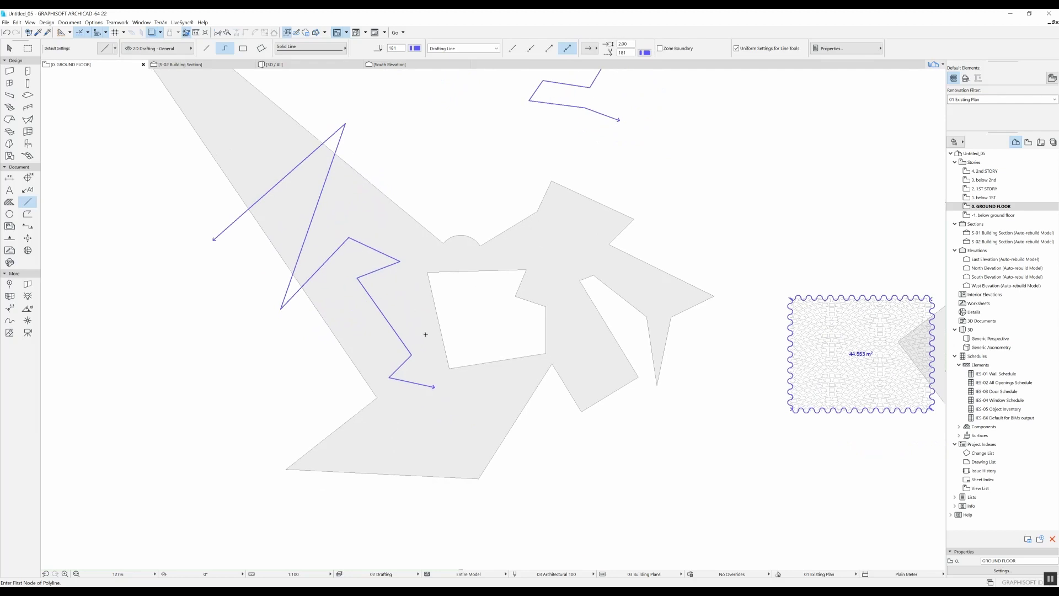
- Cut a small five-sided hole into the fill's upper-left arm
shift+click(395, 278)
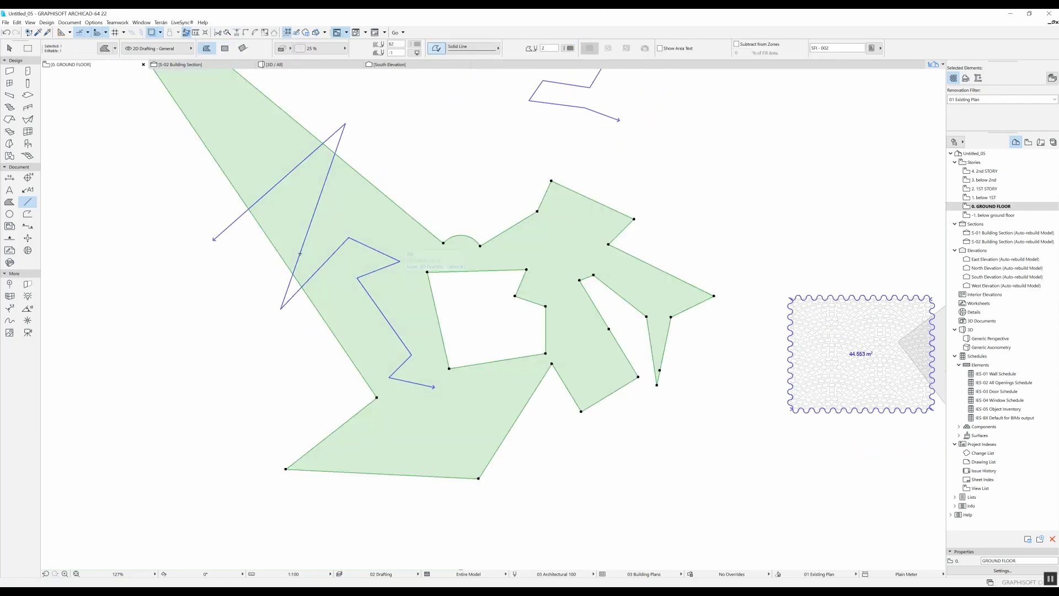
click(9, 202)
click(344, 212)
click(380, 212)
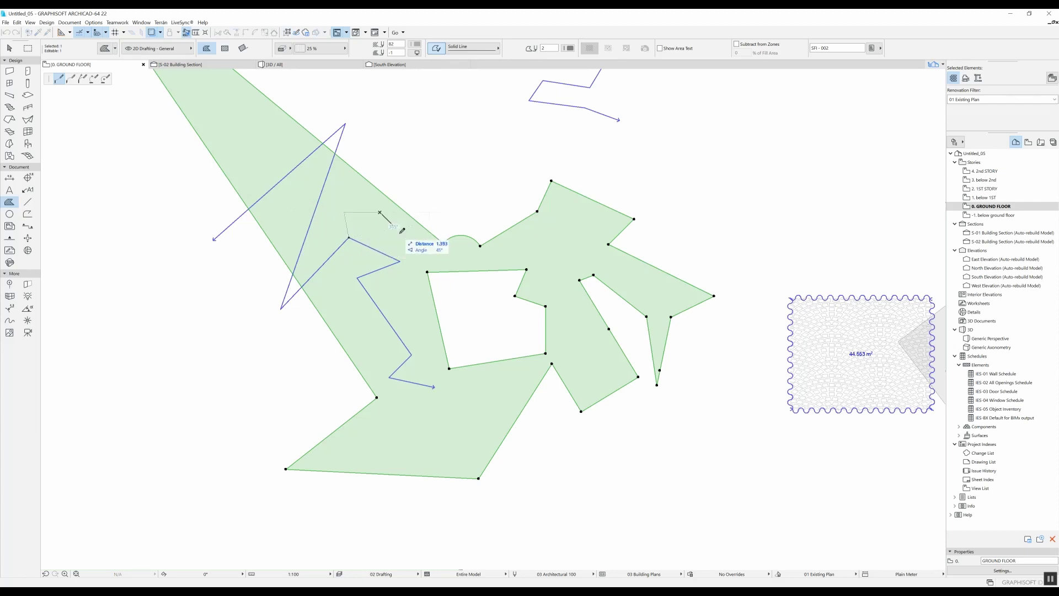
click(402, 238)
click(362, 256)
double_click(348, 237)
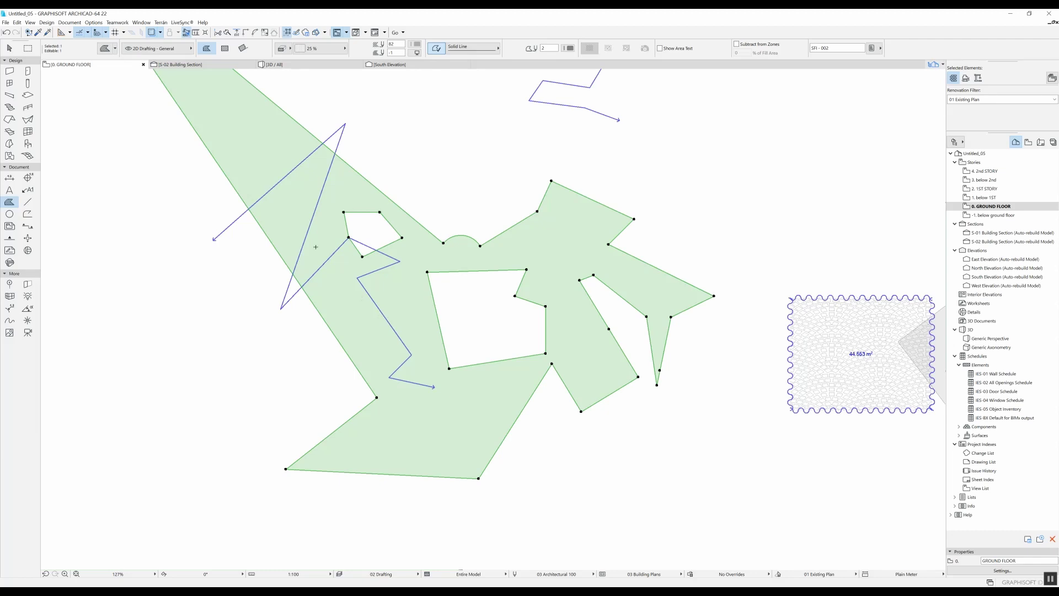
middle_drag(364, 279, 334, 236)
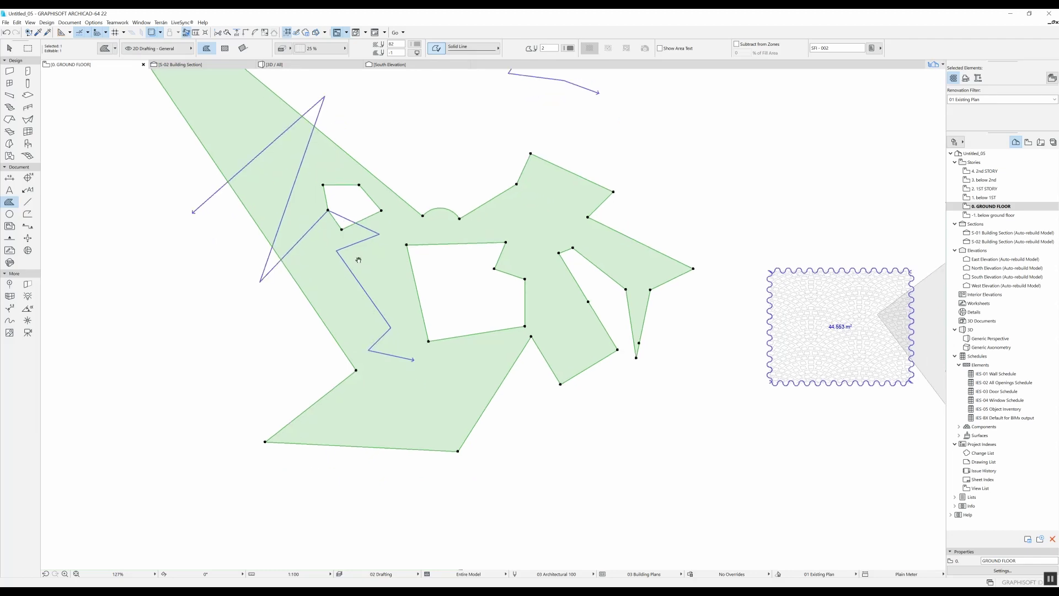
- Draw a small centre-radius circle in the lower part of the large fill
key(Escape)
click(10, 214)
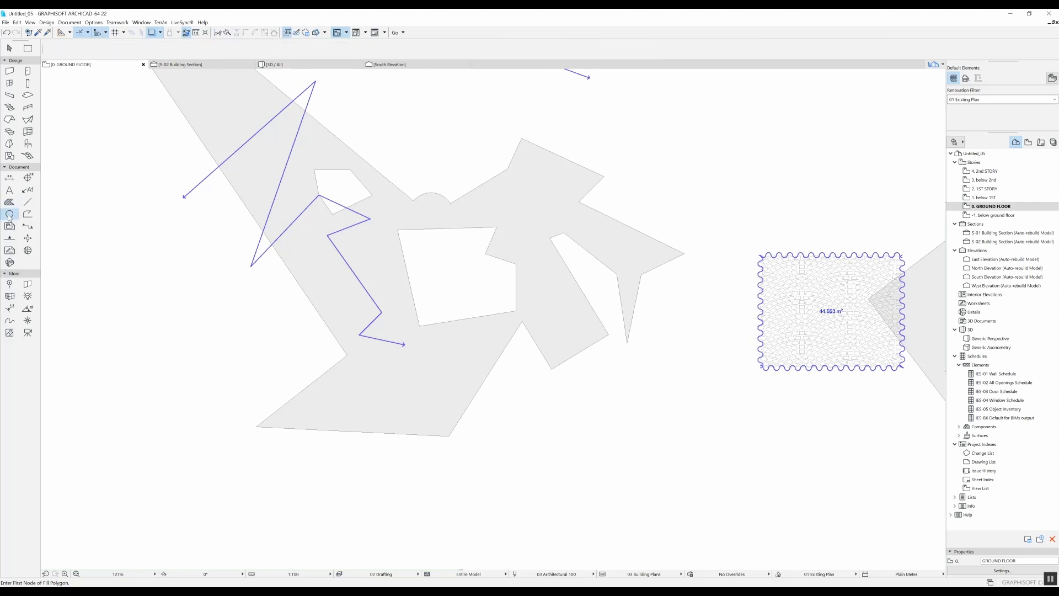
click(409, 378)
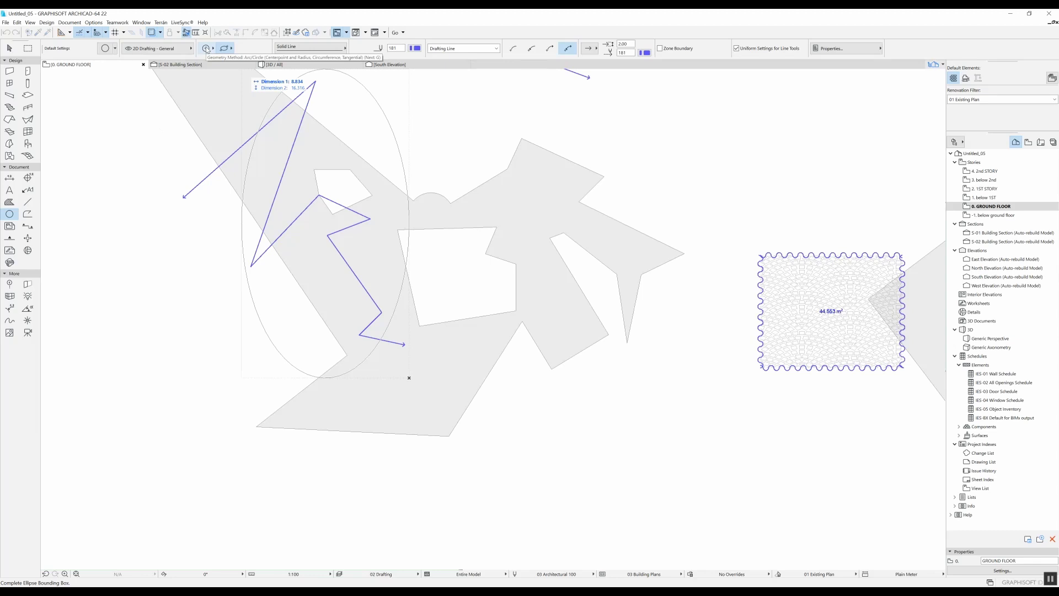
click(207, 49)
click(408, 377)
click(406, 389)
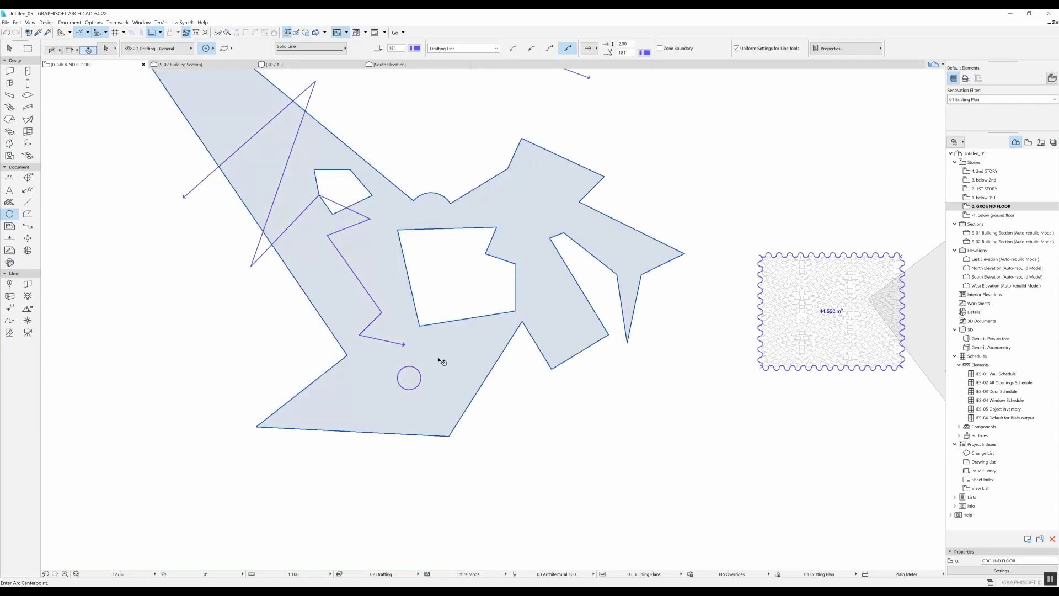
- Cut a round hole through the fill matching the circle
shift+click(439, 362)
click(10, 203)
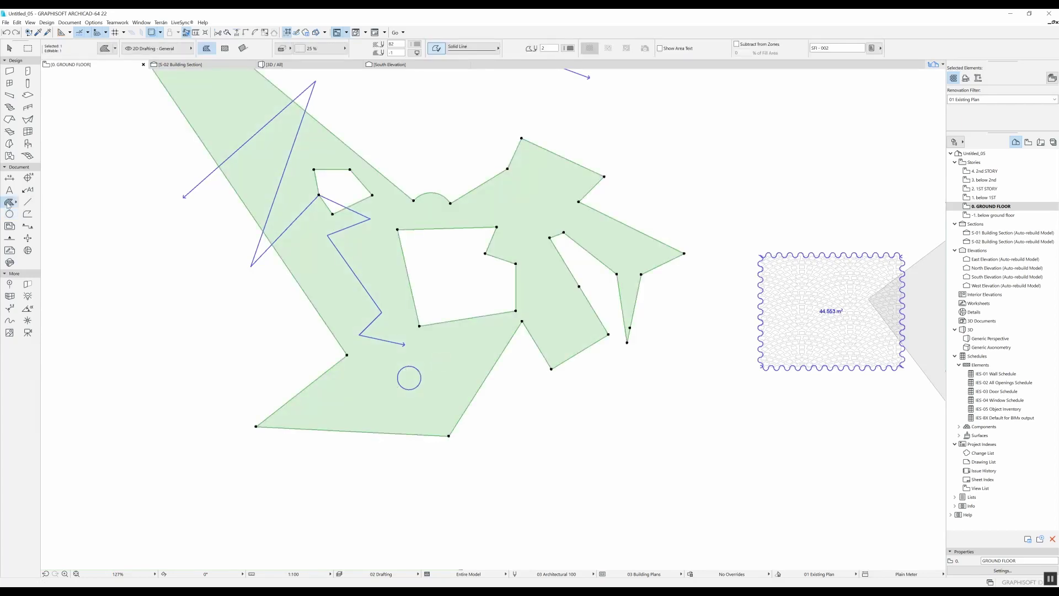
click(407, 375)
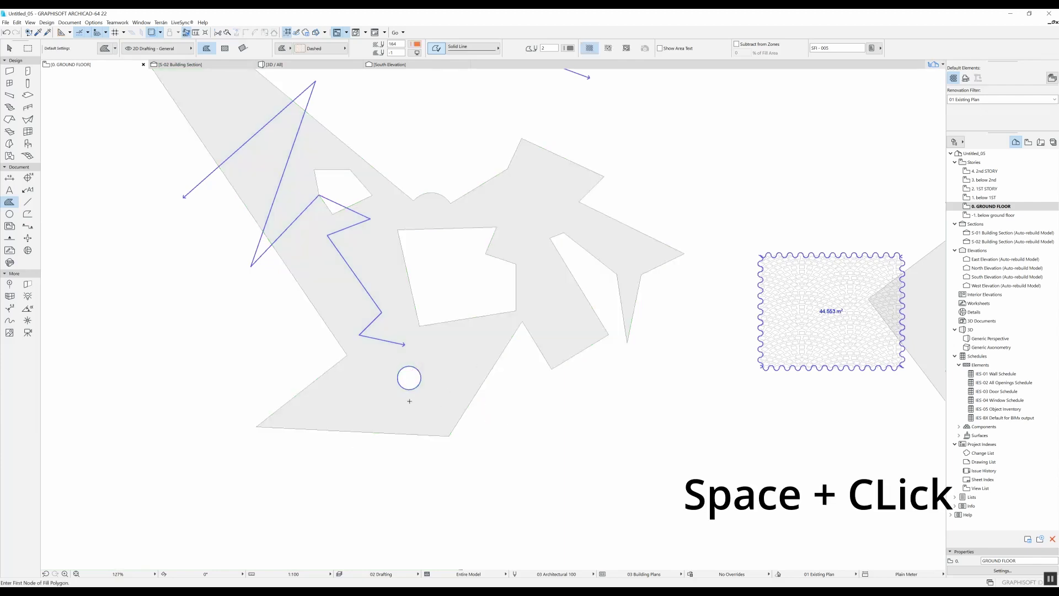
scroll(475, 315, down, 3)
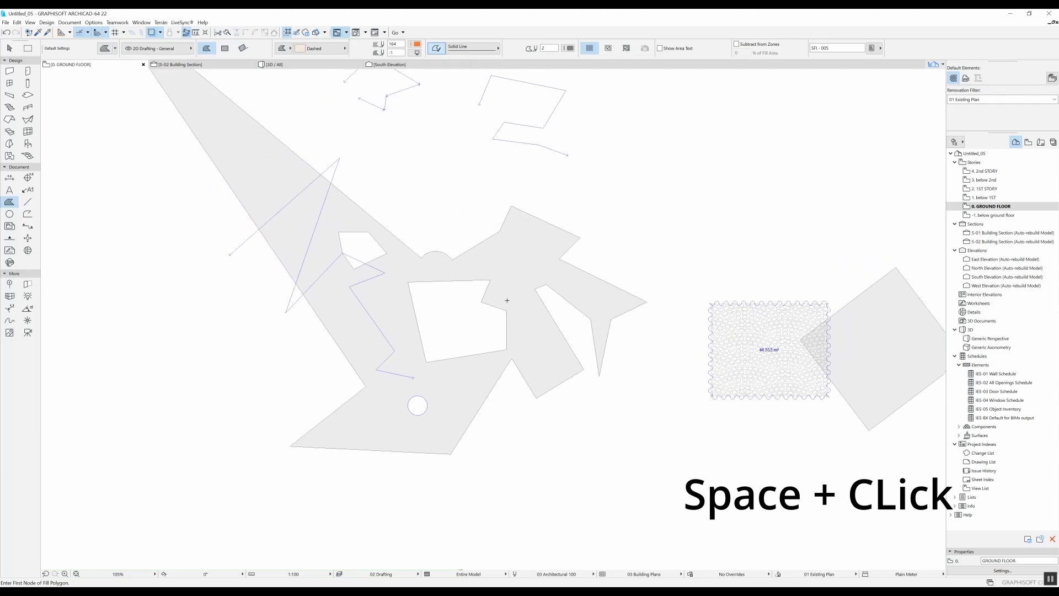
scroll(496, 270, up, 1)
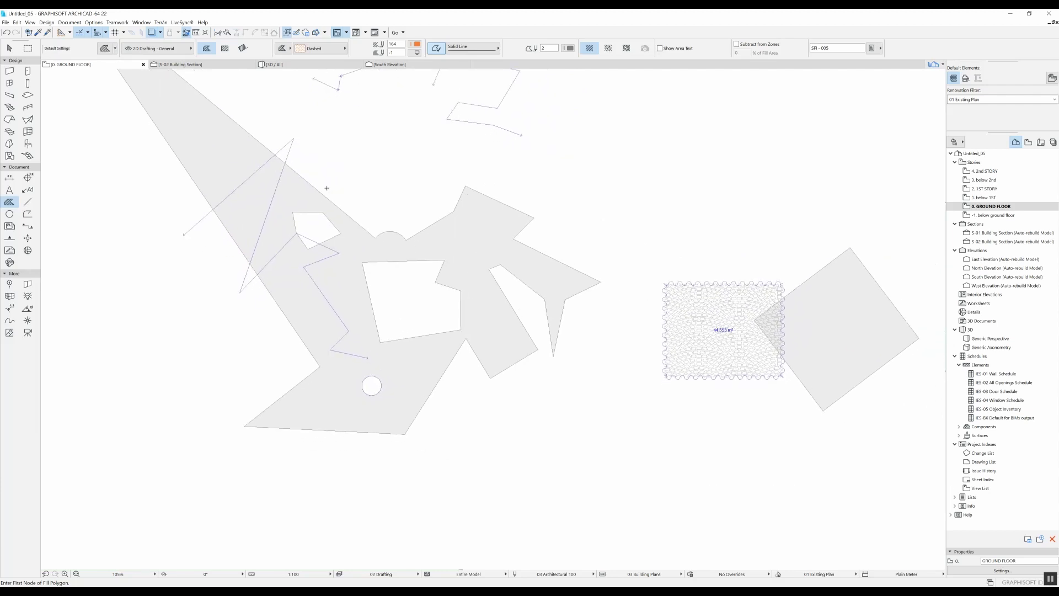
- Show the fill's area text and shrink its central hole into a smaller quadrilateral
shift+click(463, 234)
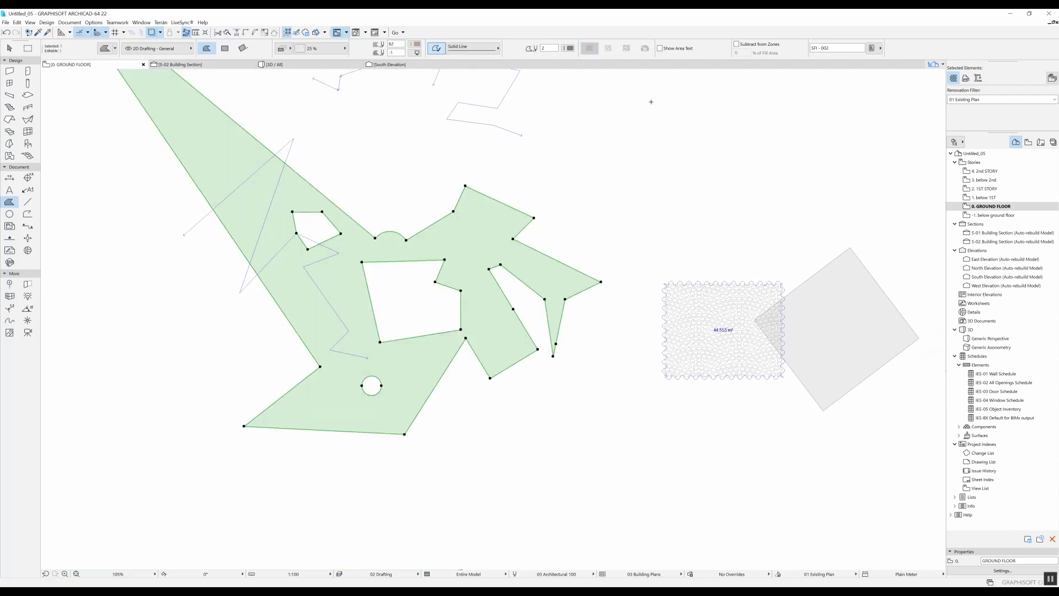
click(681, 49)
drag(362, 261, 359, 271)
click(369, 268)
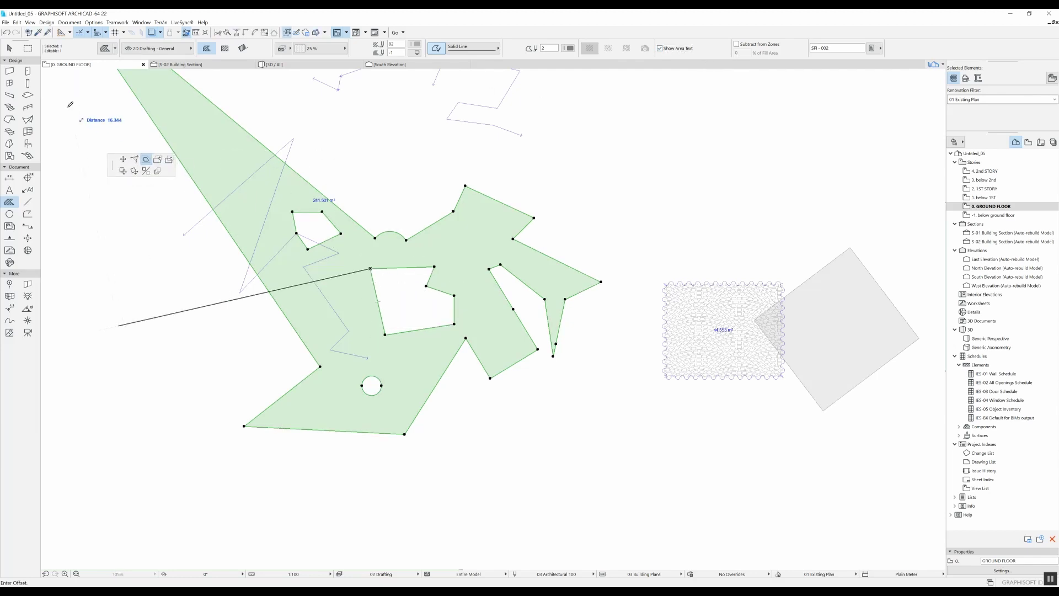
click(395, 288)
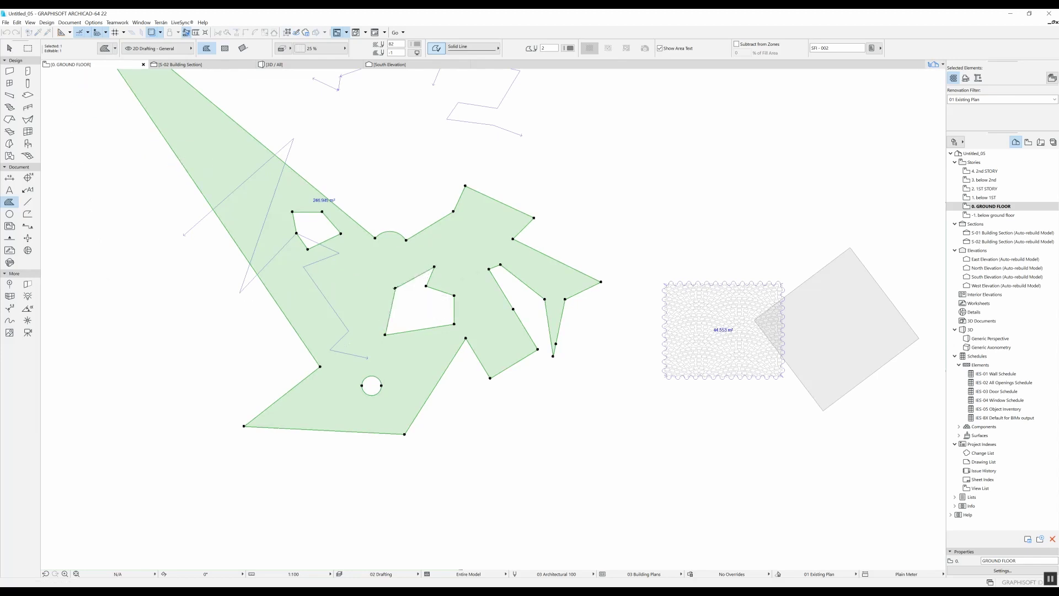
click(435, 267)
click(453, 295)
middle_drag(386, 265, 341, 304)
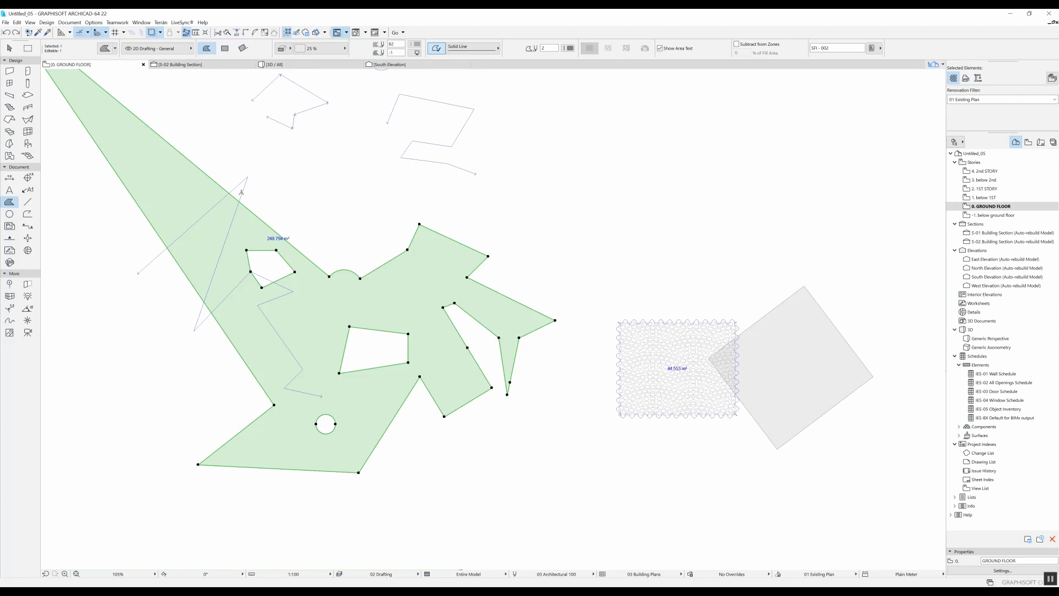
- Split the large fill diagonally into fills of 102.834, 144.810 and 1.150 m²
click(228, 33)
click(247, 250)
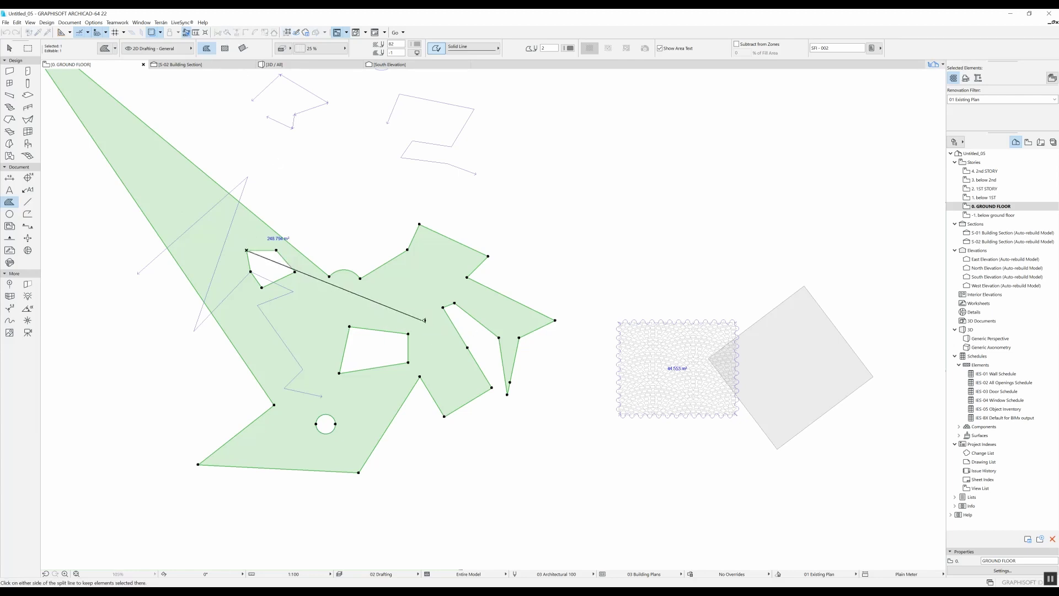
click(437, 324)
click(366, 366)
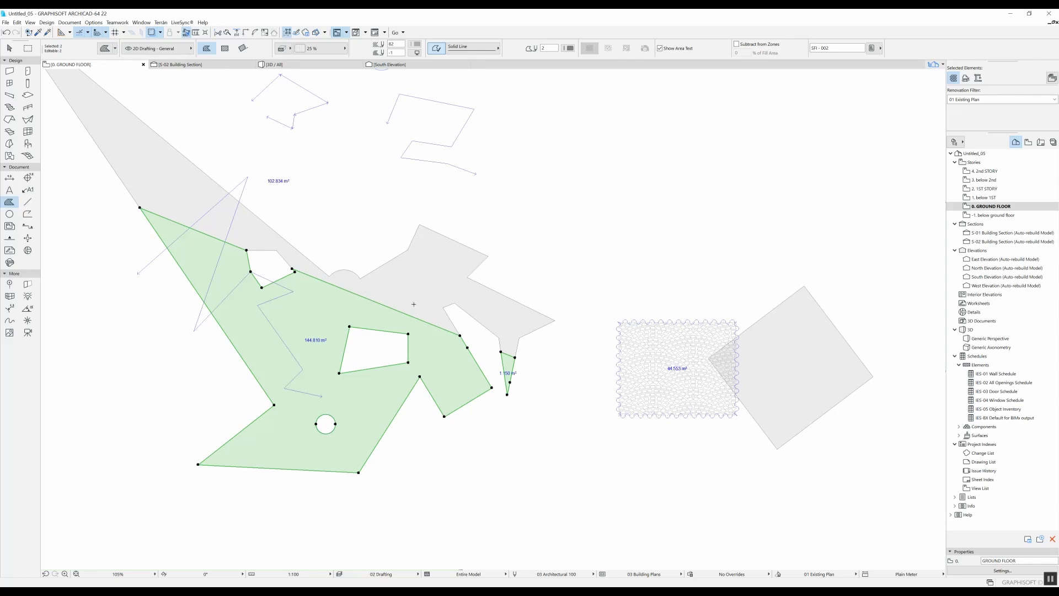
key(Escape)
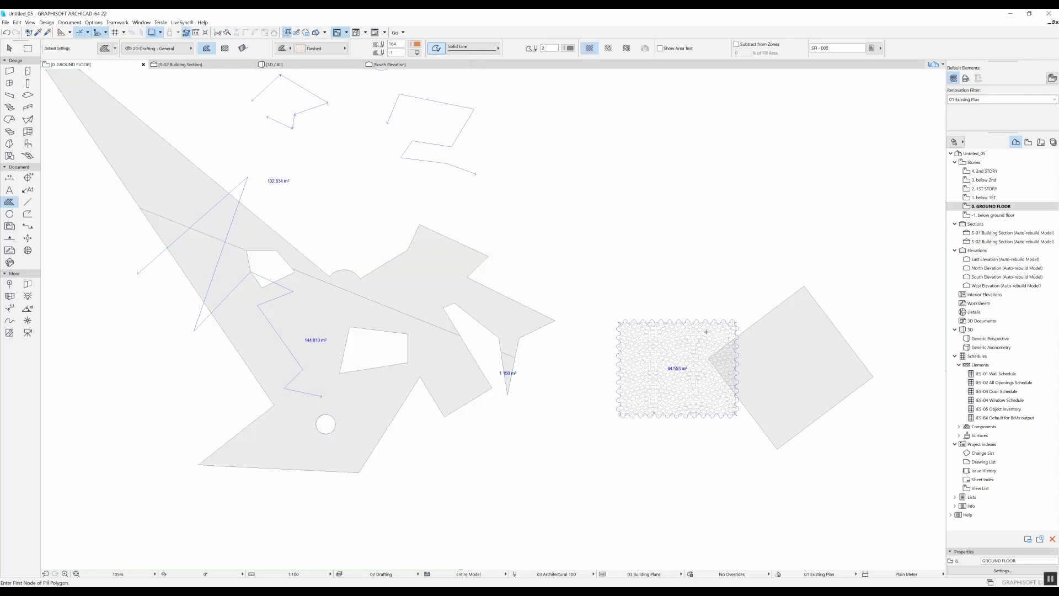
middle_drag(706, 331, 593, 329)
- Split the Pavement 07 fill from its bottom-left corner into 9.689 and 34.864 m² pieces
middle_drag(353, 279, 278, 256)
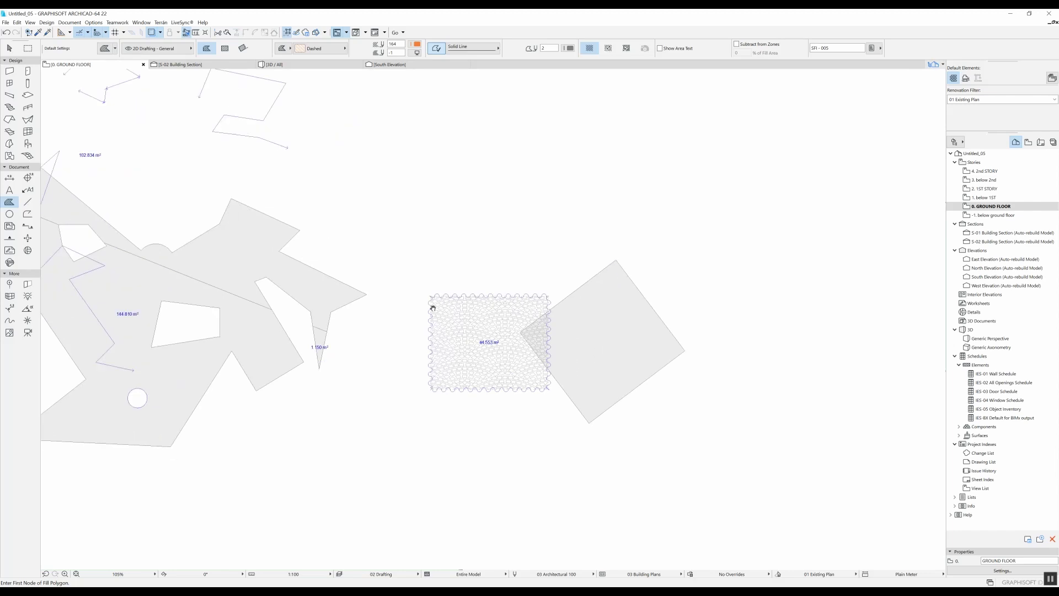
shift+click(465, 315)
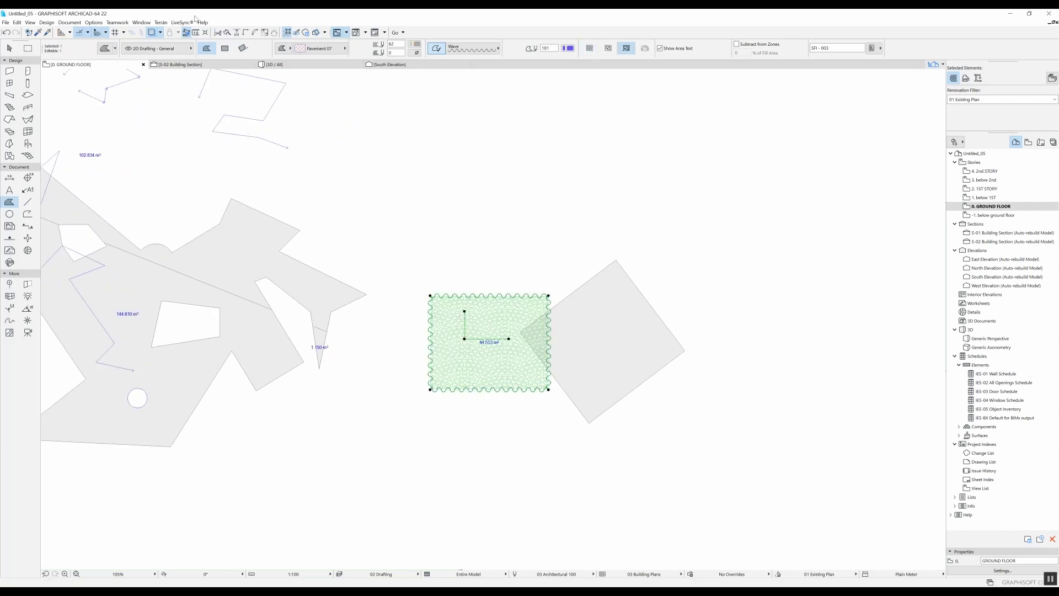
click(228, 33)
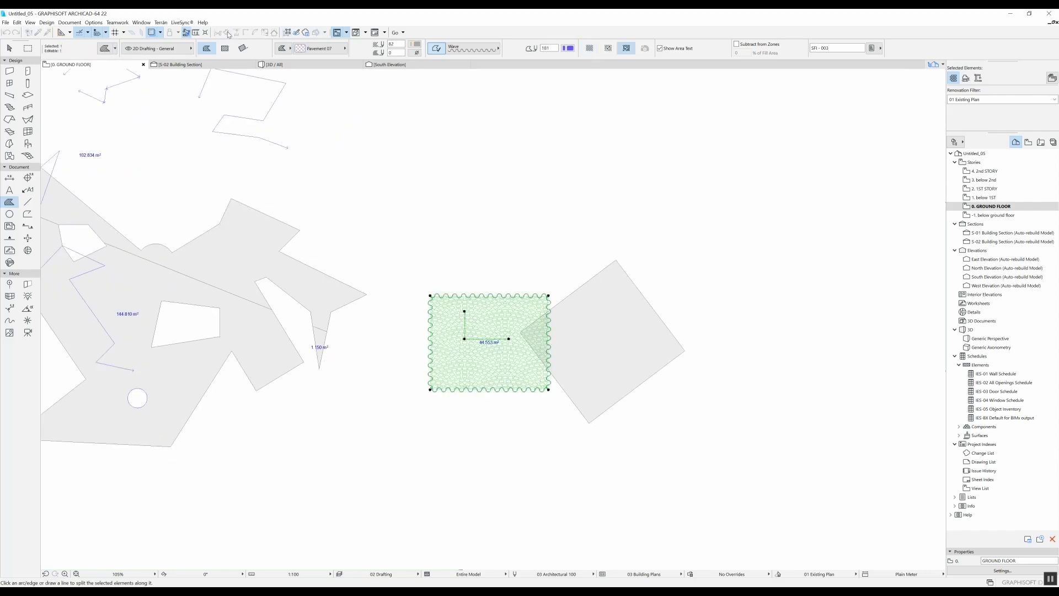
click(430, 389)
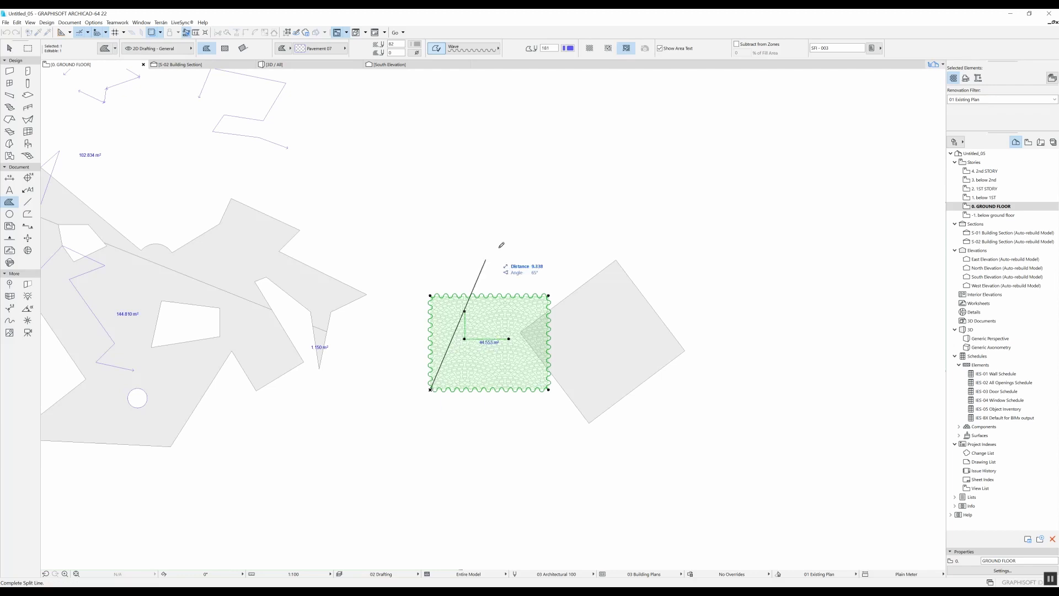
click(524, 225)
click(544, 271)
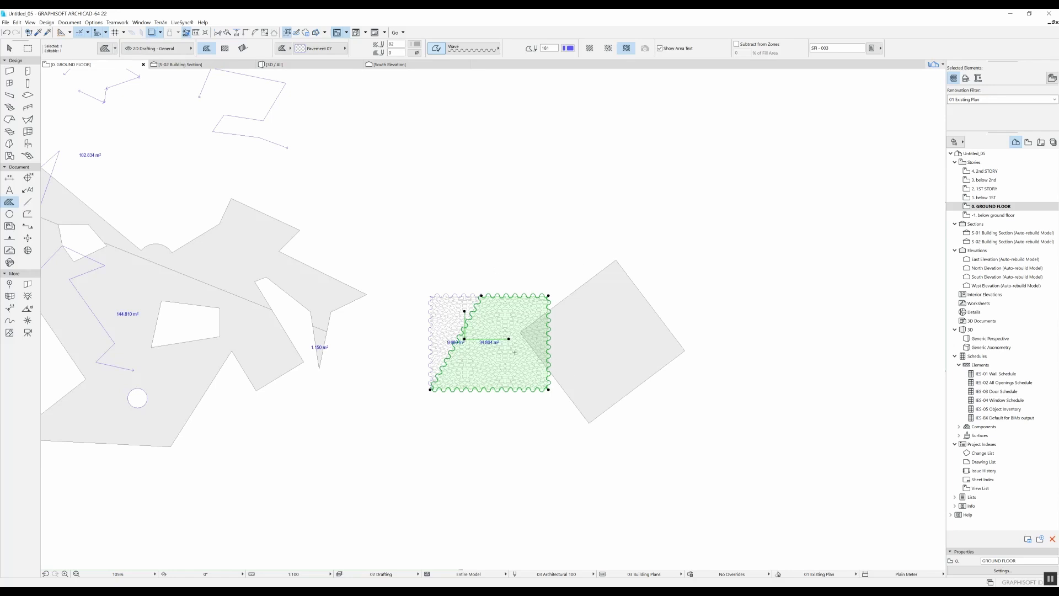
key(Escape)
scroll(505, 244, up, 2)
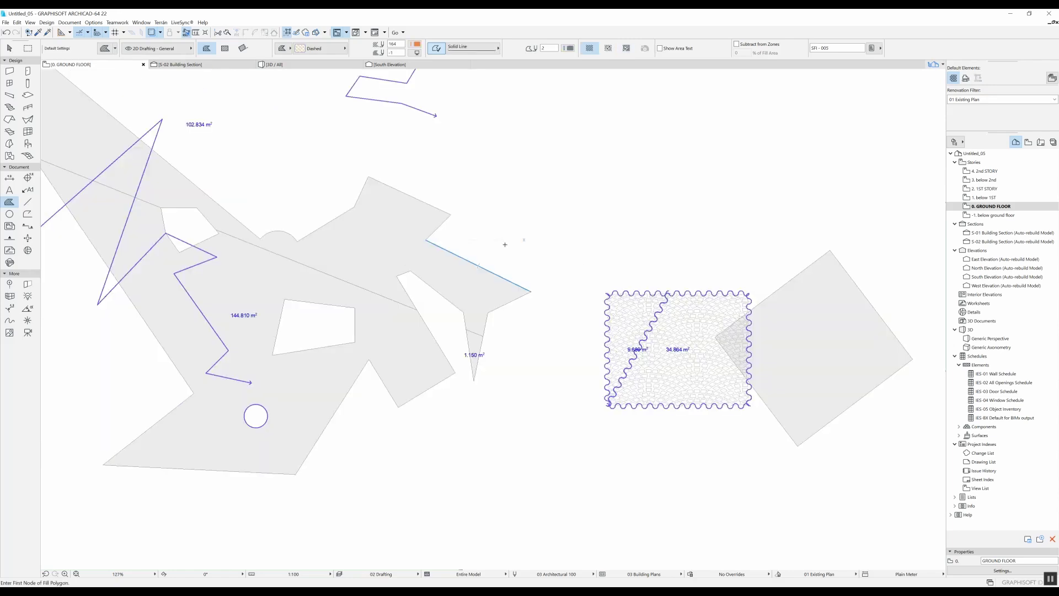